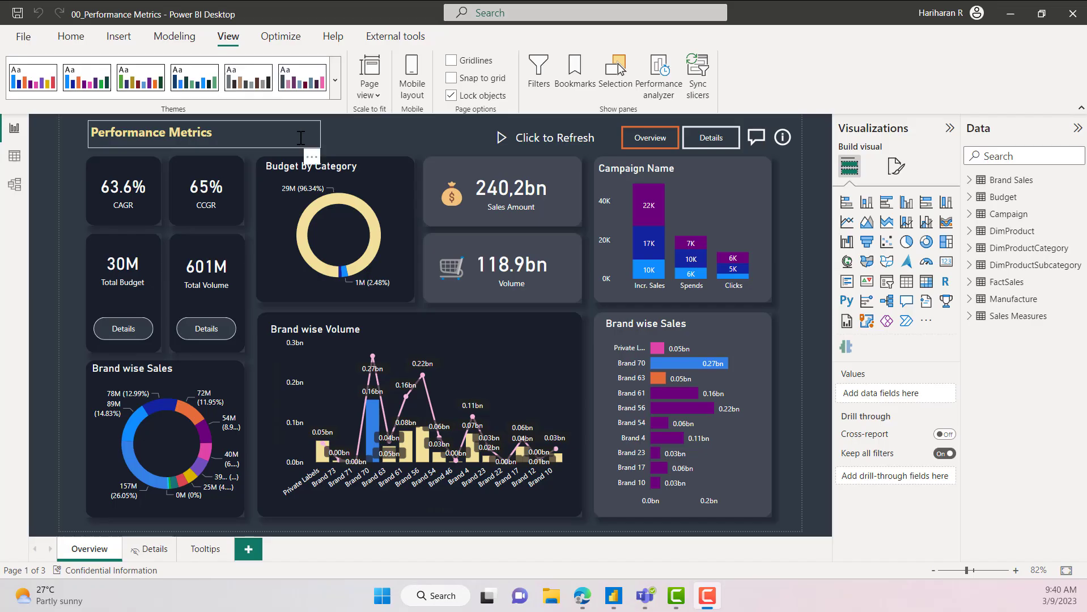
Open the Options dialog for the 00_Performance Metrics report.
left_click(50, 174)
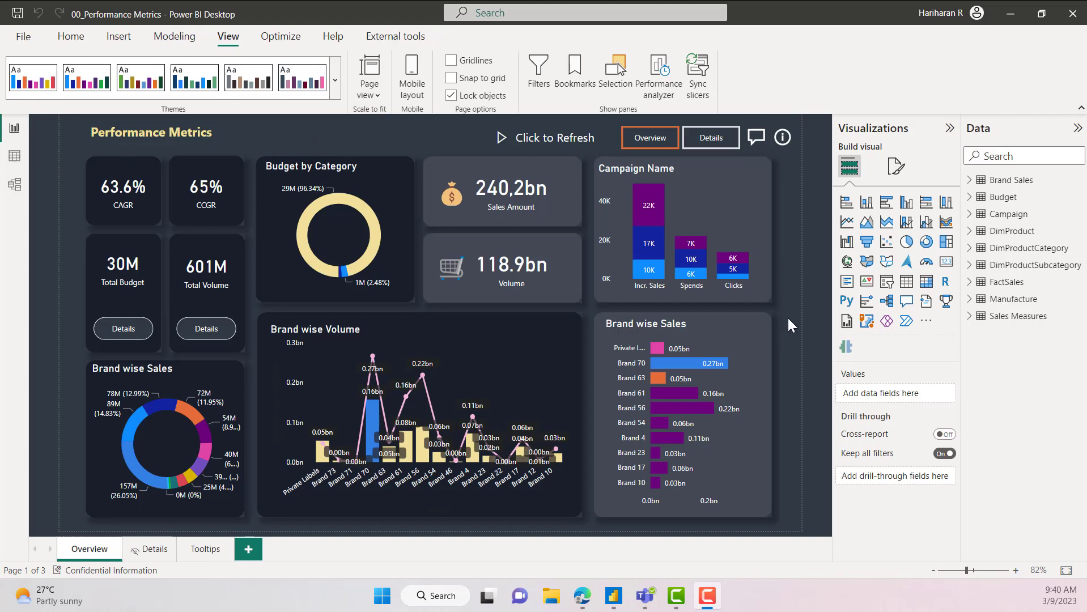
left_click(26, 43)
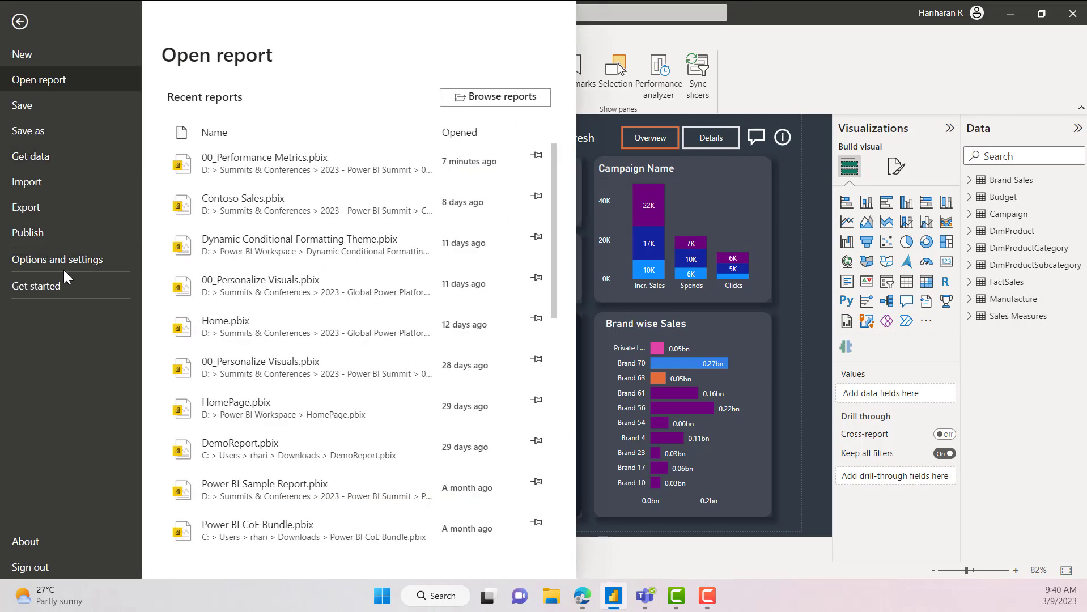
left_click(64, 260)
left_click(215, 105)
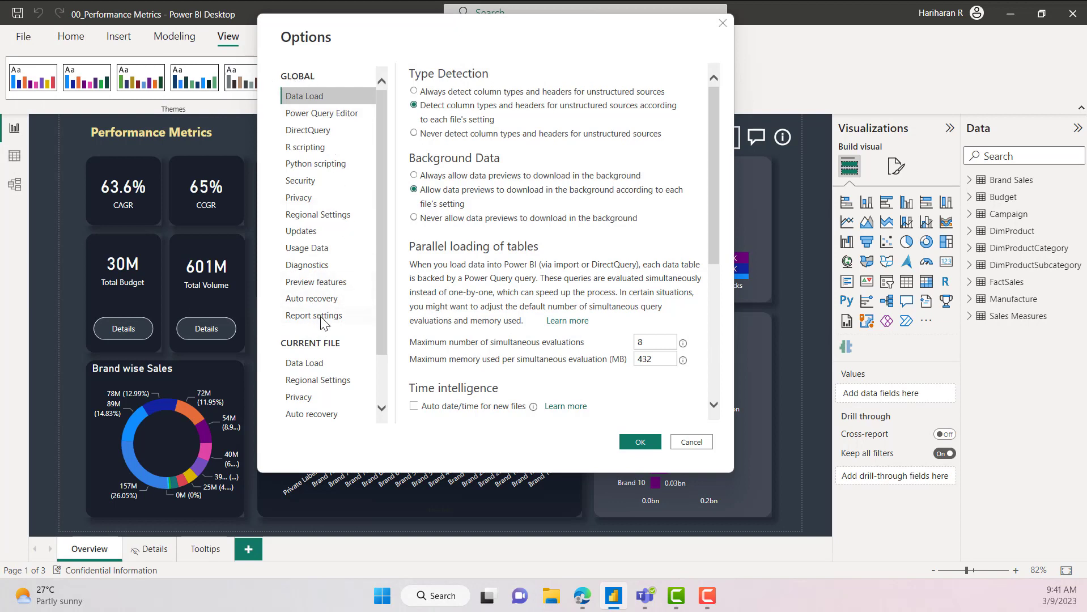
Compare the report settings available globally with those for the current file.
scroll(318, 323, "down", 2)
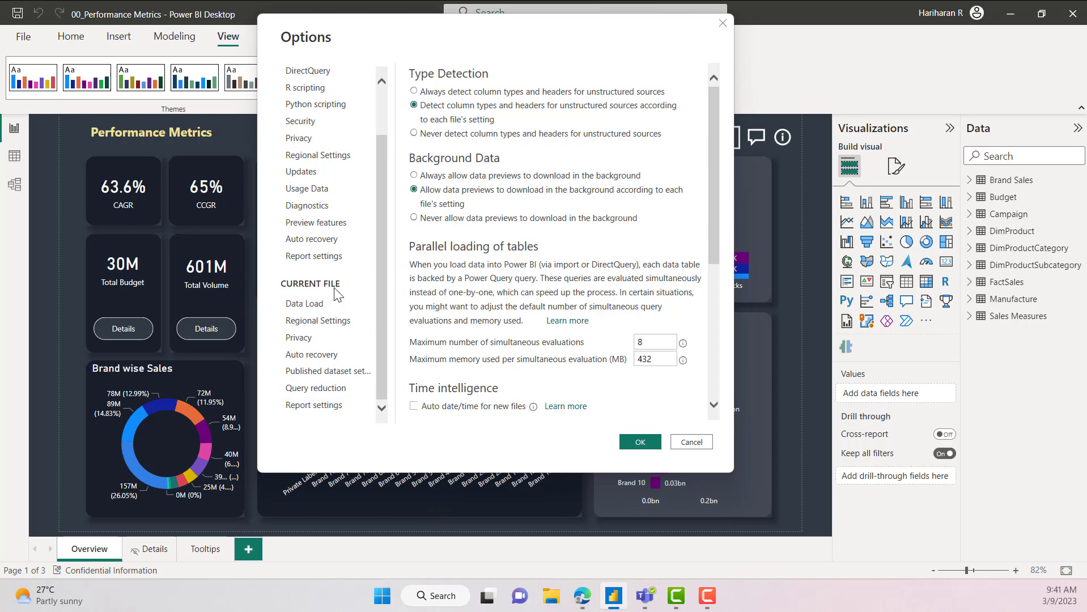
left_click(315, 258)
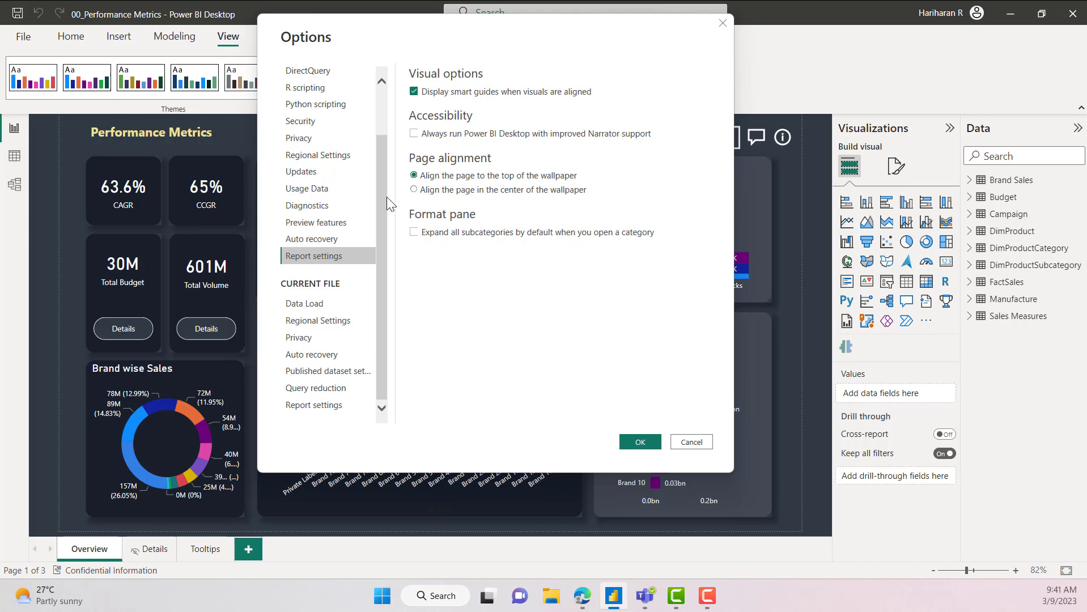
left_click(313, 406)
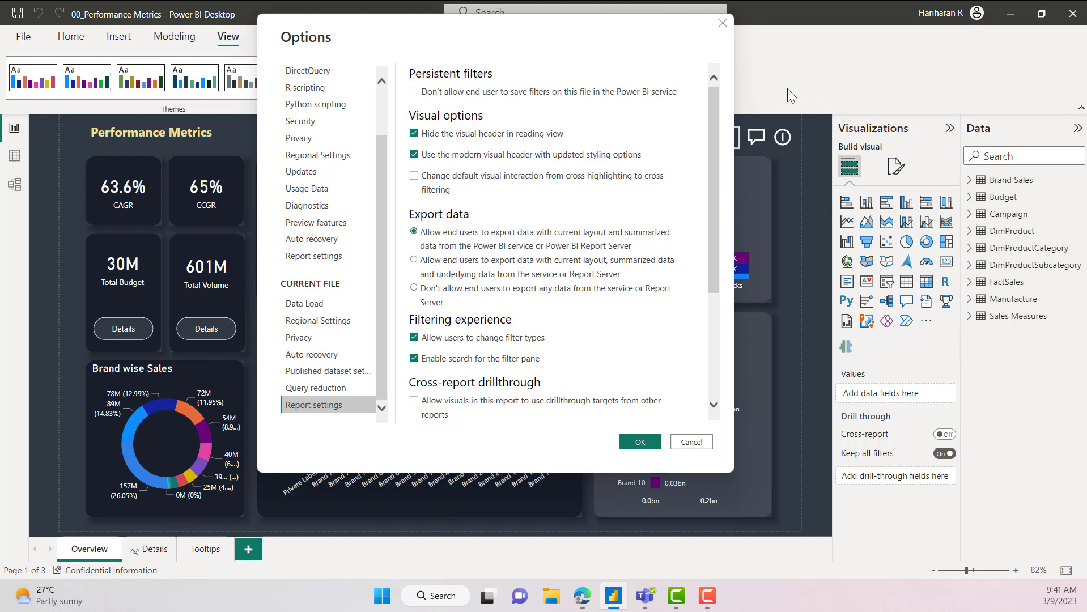
left_click(333, 258)
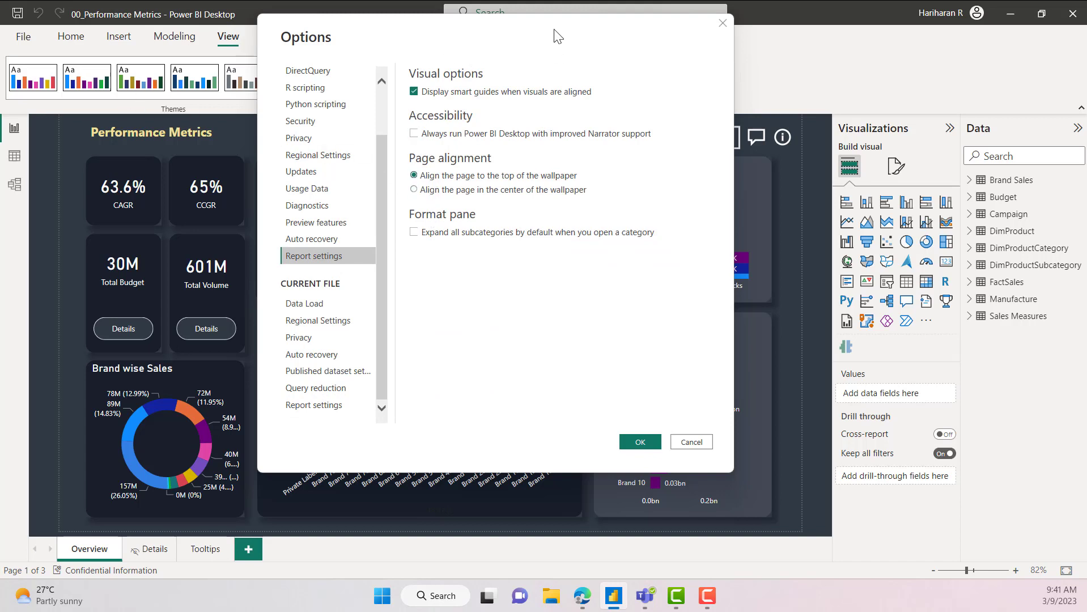
In the current file's report settings, allow report readers to personalize visuals to suit their needs.
left_click_drag(556, 34, 537, 51)
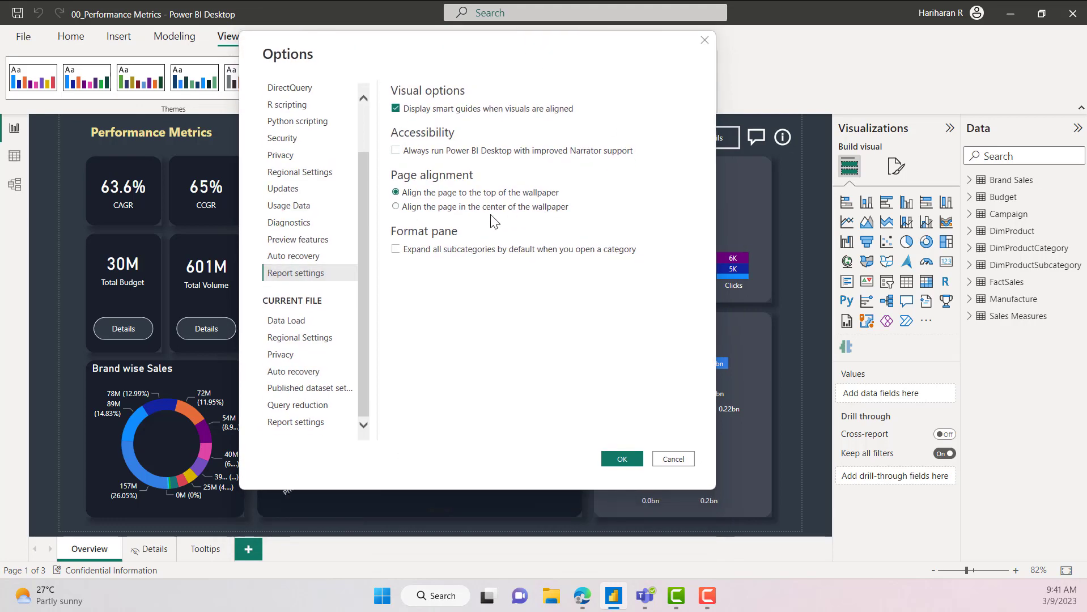
left_click(296, 424)
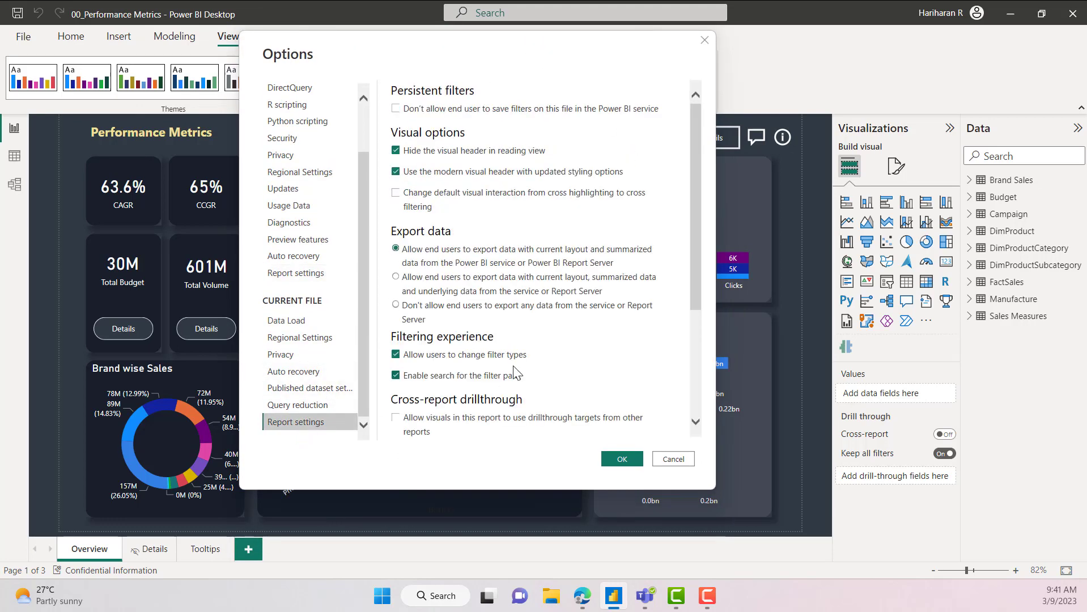
scroll(521, 266, "down", 3)
scroll(524, 272, "up", 3)
scroll(522, 336, "down", 3)
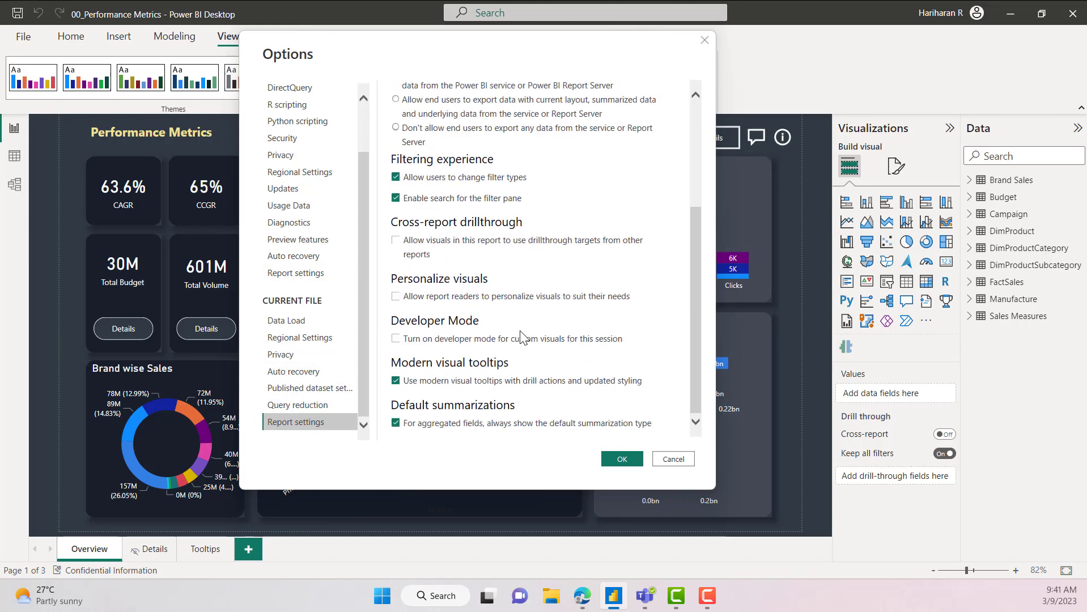
left_click(397, 300)
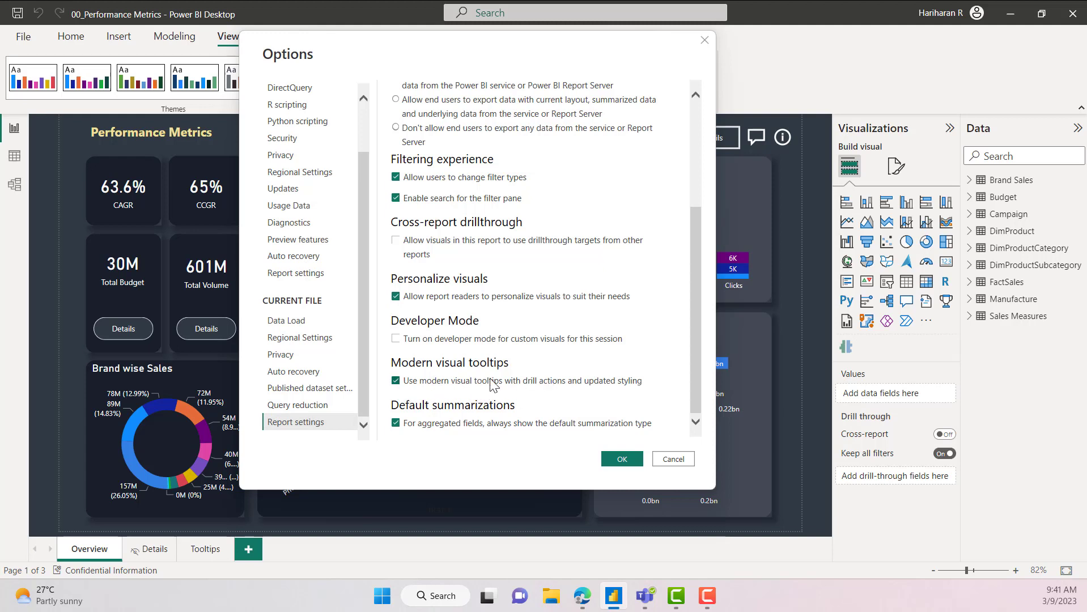
Turn off modern visual tooltips, allow visuals to use drillthrough targets from other reports, and apply the options.
left_click(399, 384)
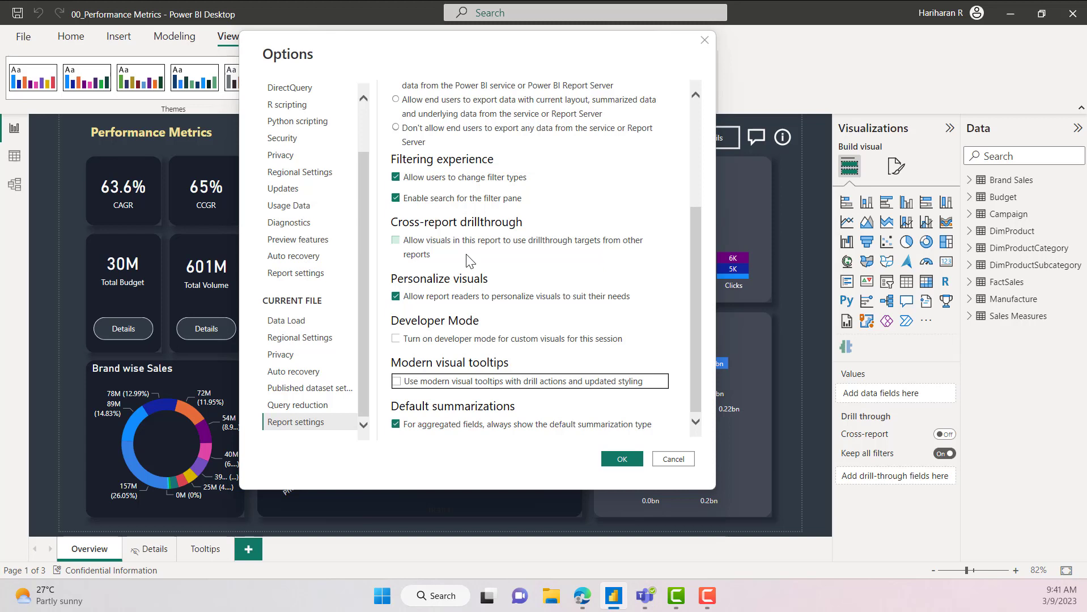
left_click(396, 240)
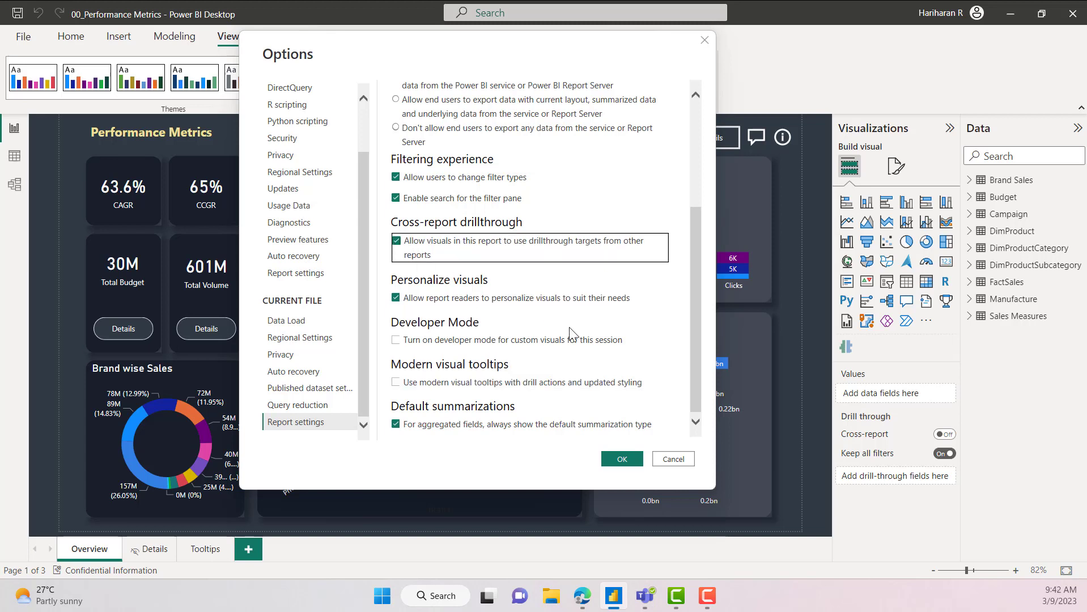
scroll(569, 331, "up", 3)
scroll(486, 235, "up", 1)
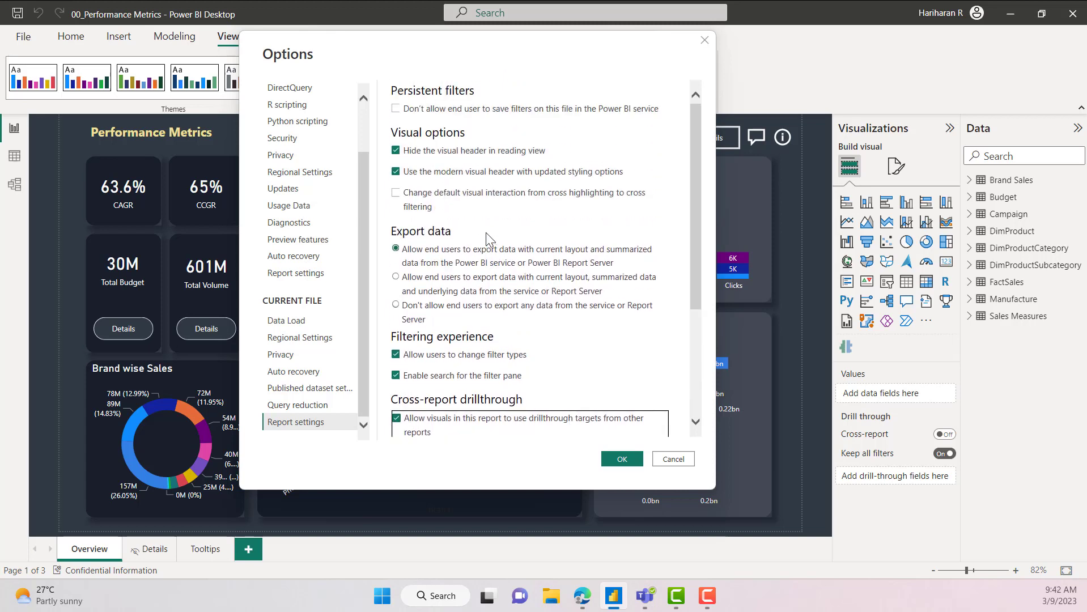
scroll(514, 275, "down", 3)
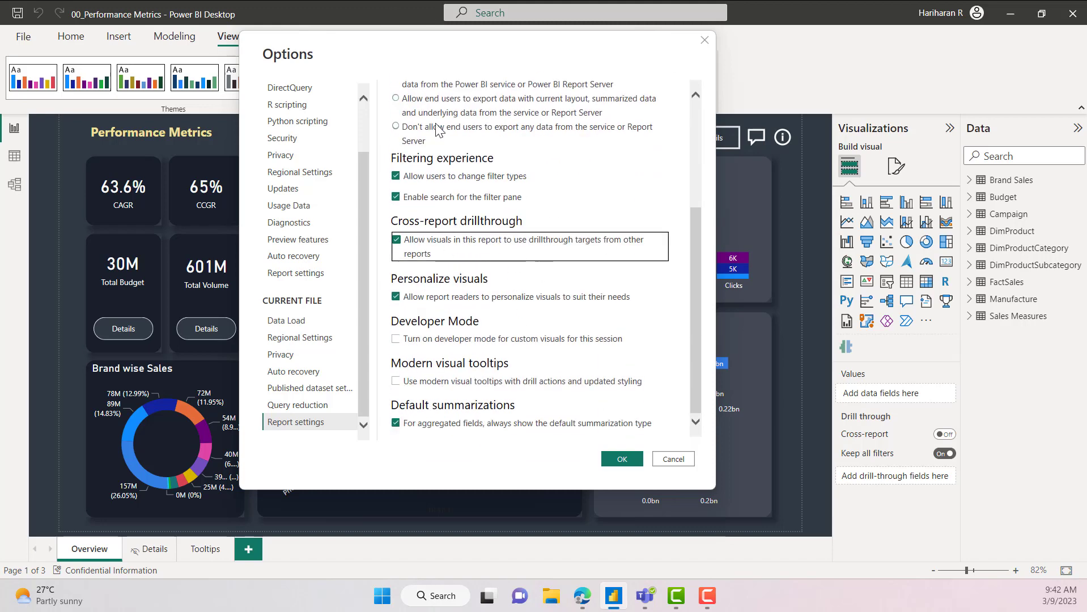
left_click(622, 459)
left_click(679, 301)
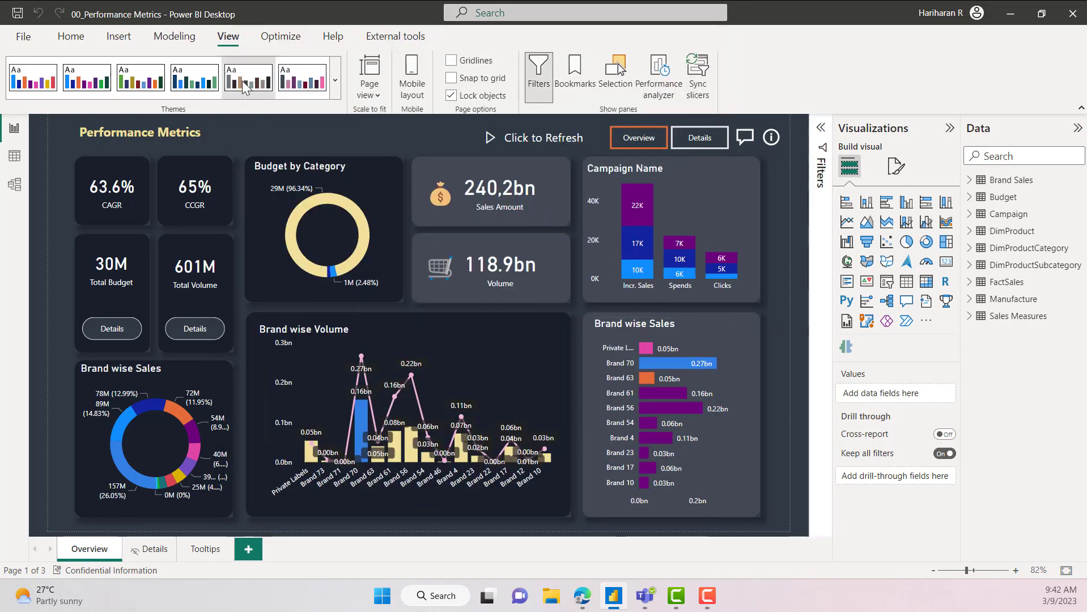
Switch to the Power BI service in the browser and open the settings of the 00_Performance Metrics report in Demo Labs.
left_click(65, 37)
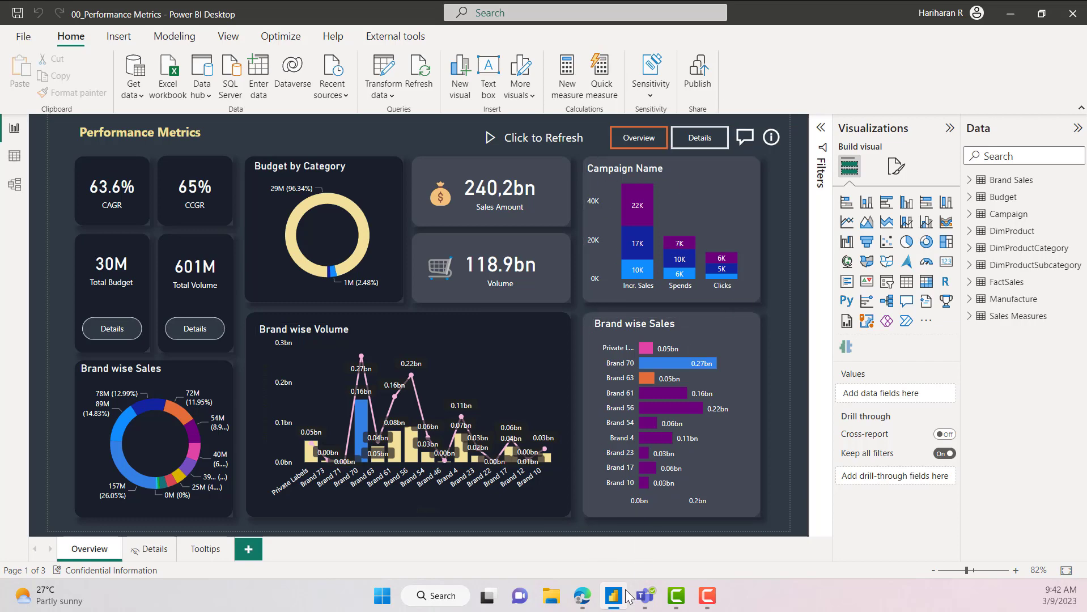
left_click(582, 596)
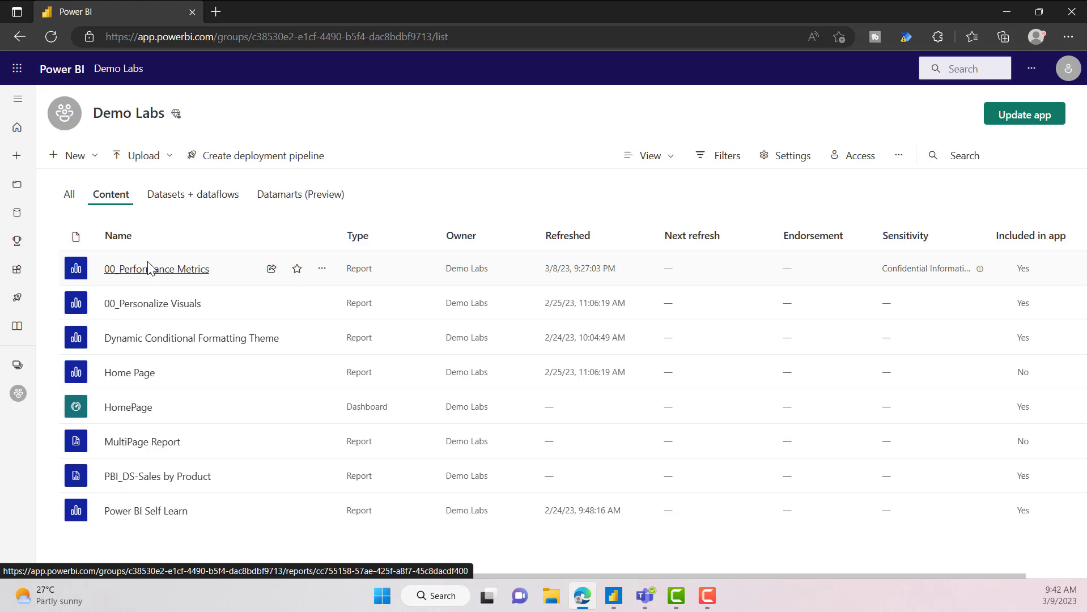
left_click(615, 600)
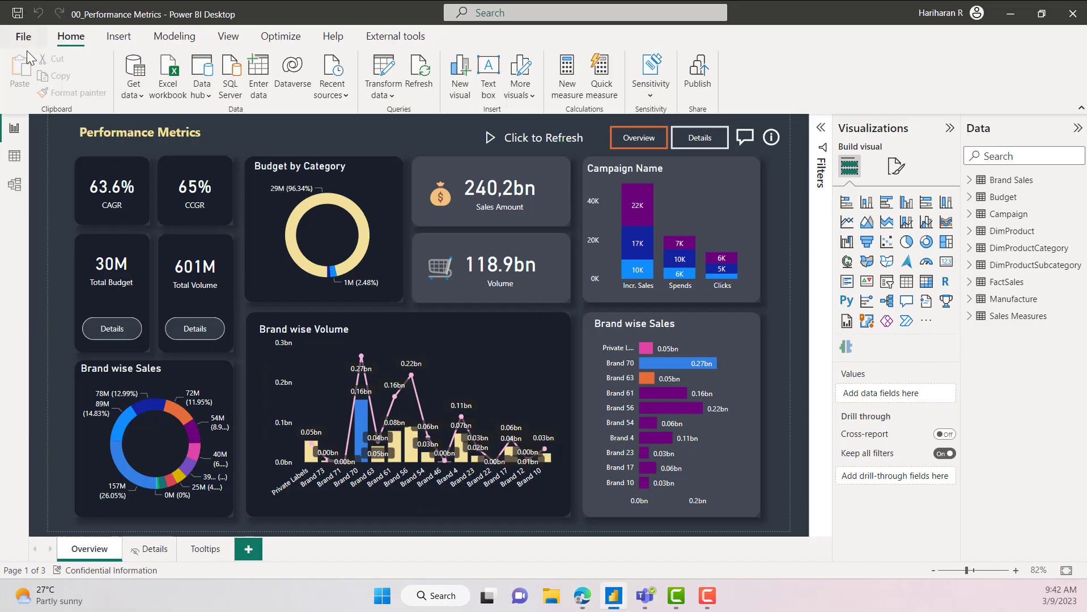
left_click(1011, 14)
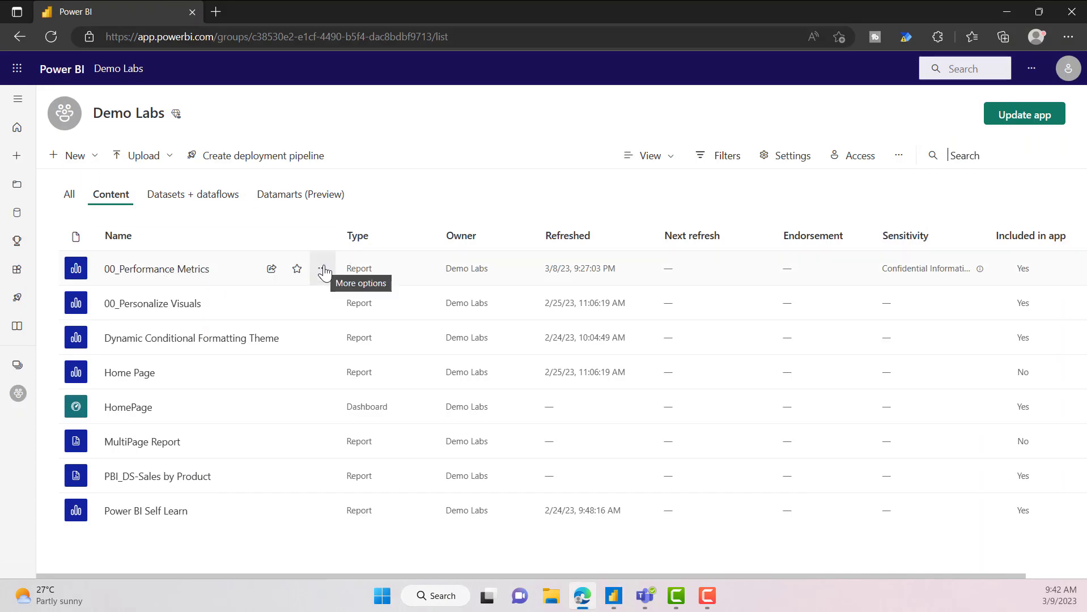
left_click(322, 269)
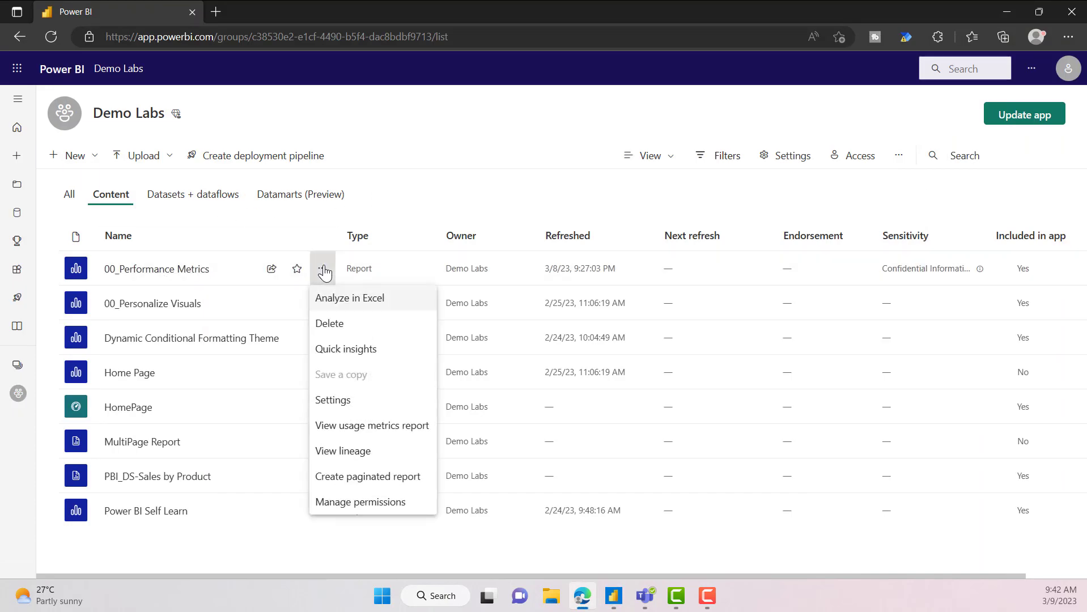
left_click(347, 401)
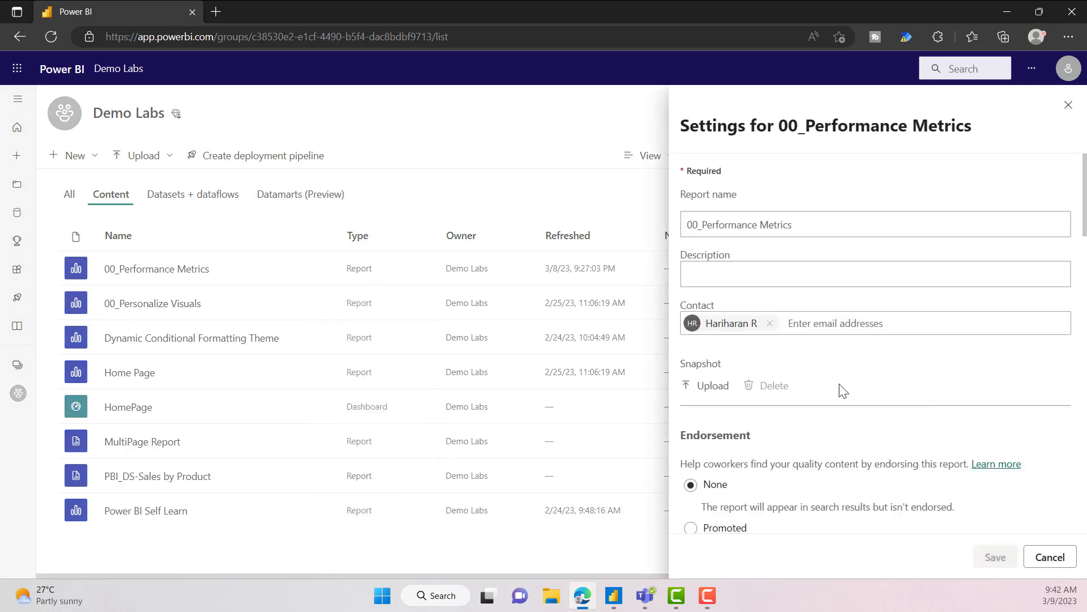
Allow report readers to personalize visuals in the report's settings and review the endorsement and persistent filter options.
scroll(843, 391, "down", 5)
scroll(824, 344, "down", 8)
scroll(824, 344, "down", 9)
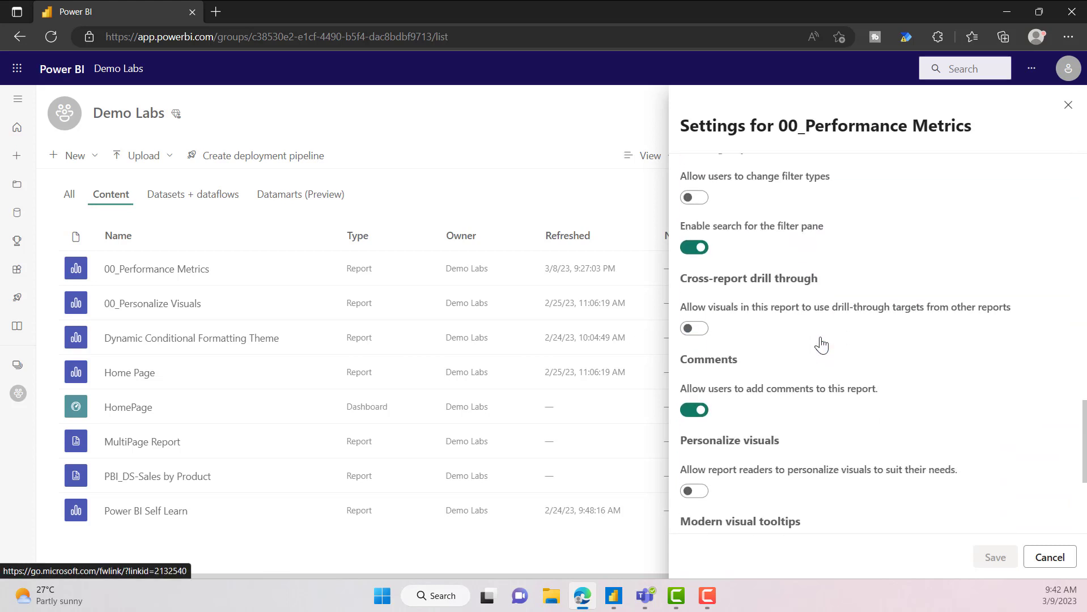
scroll(821, 344, "down", 2)
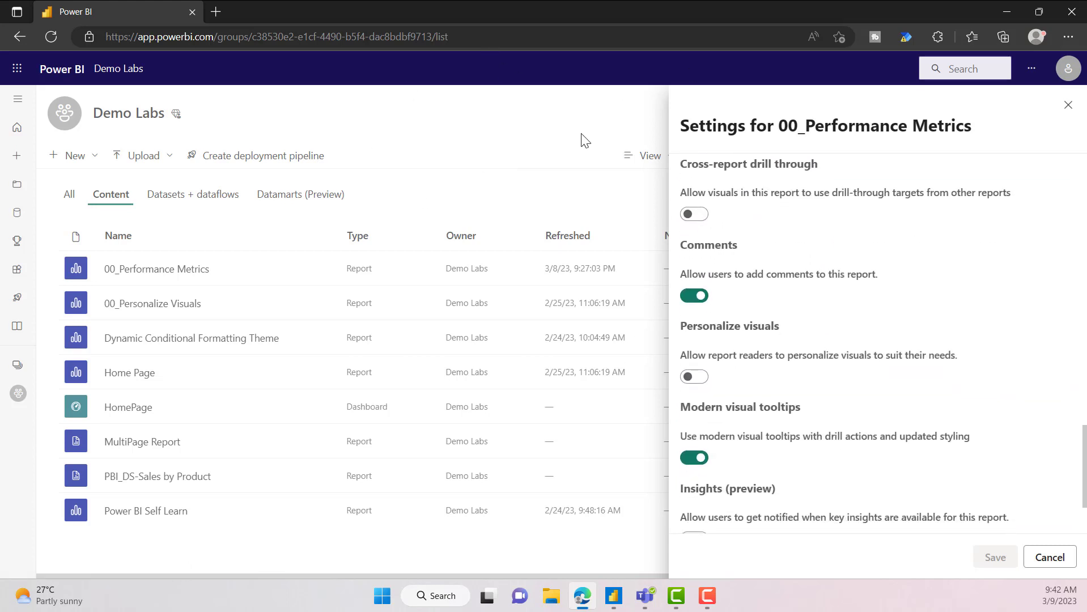
left_click(695, 377)
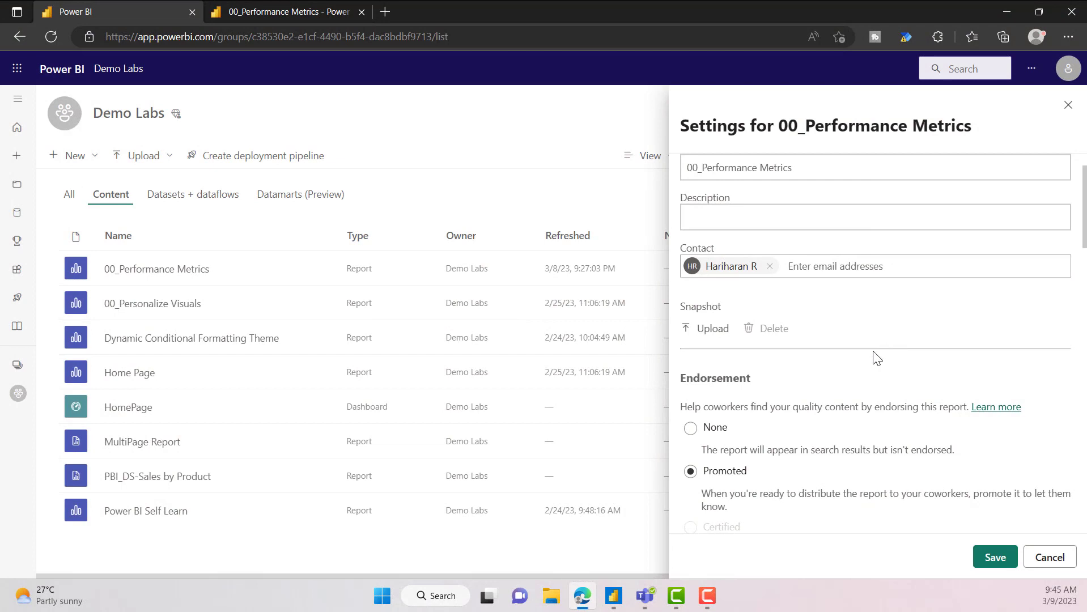
scroll(847, 376, "down", 3)
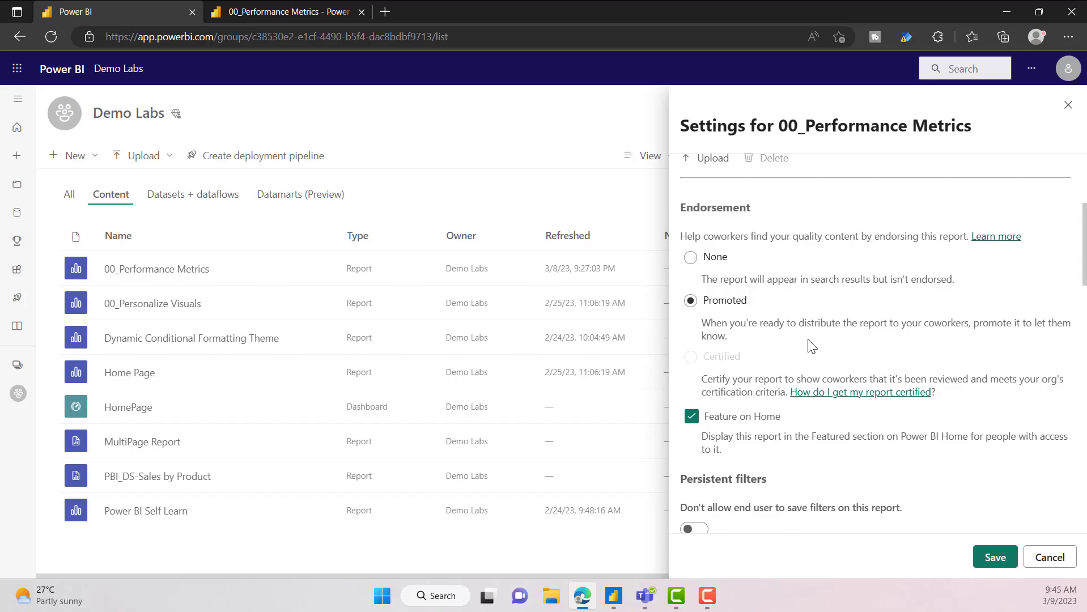
scroll(812, 346, "down", 1)
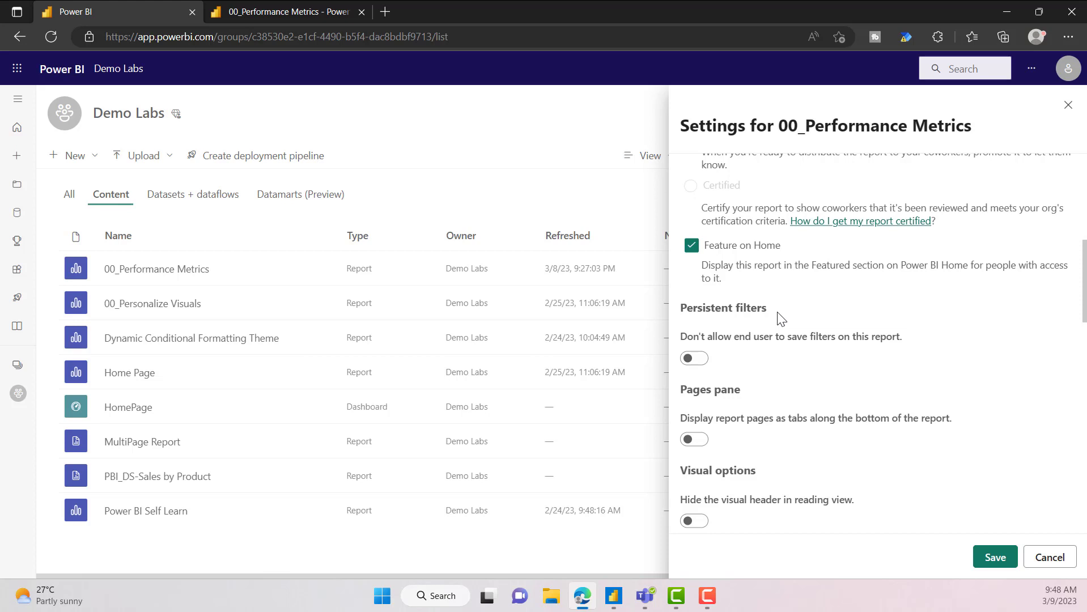
On the Details page of the opened 00_Performance Metrics report, filter by class Deluxe and color Grey.
left_click(299, 11)
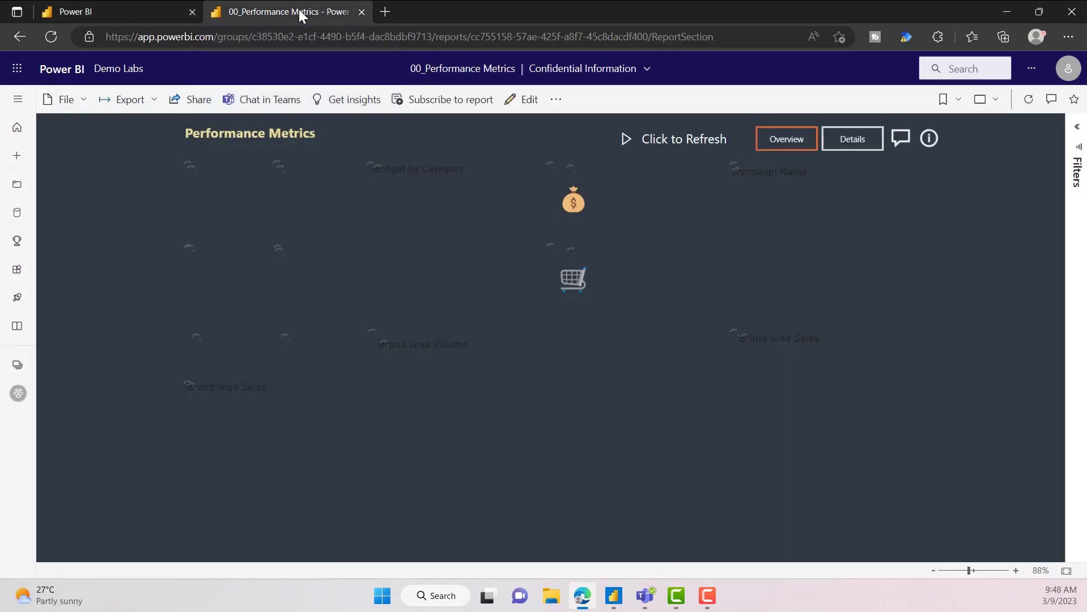
left_click(831, 142)
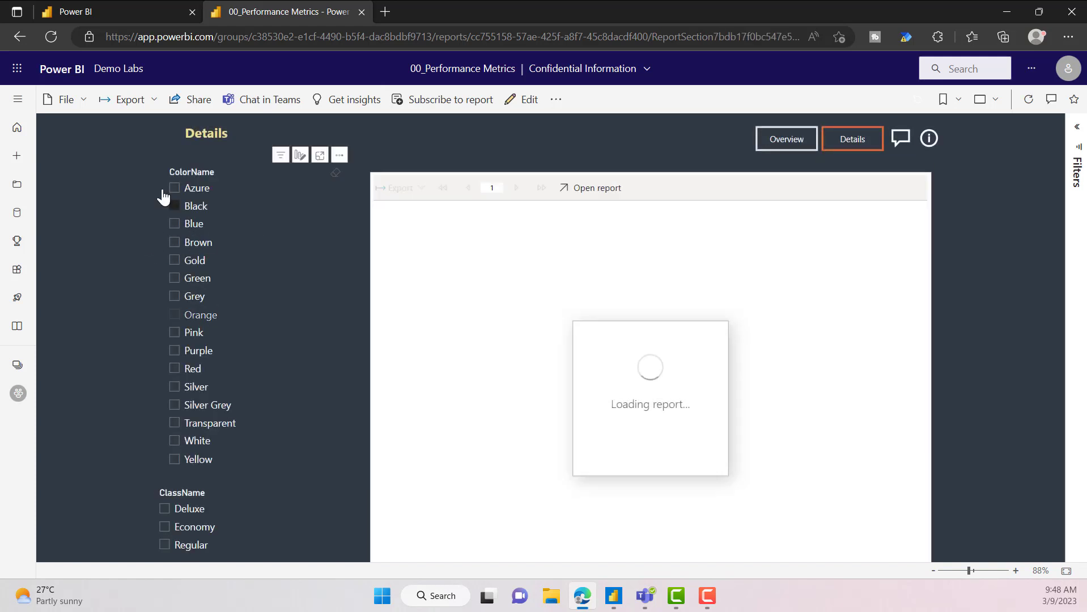
left_click(165, 513)
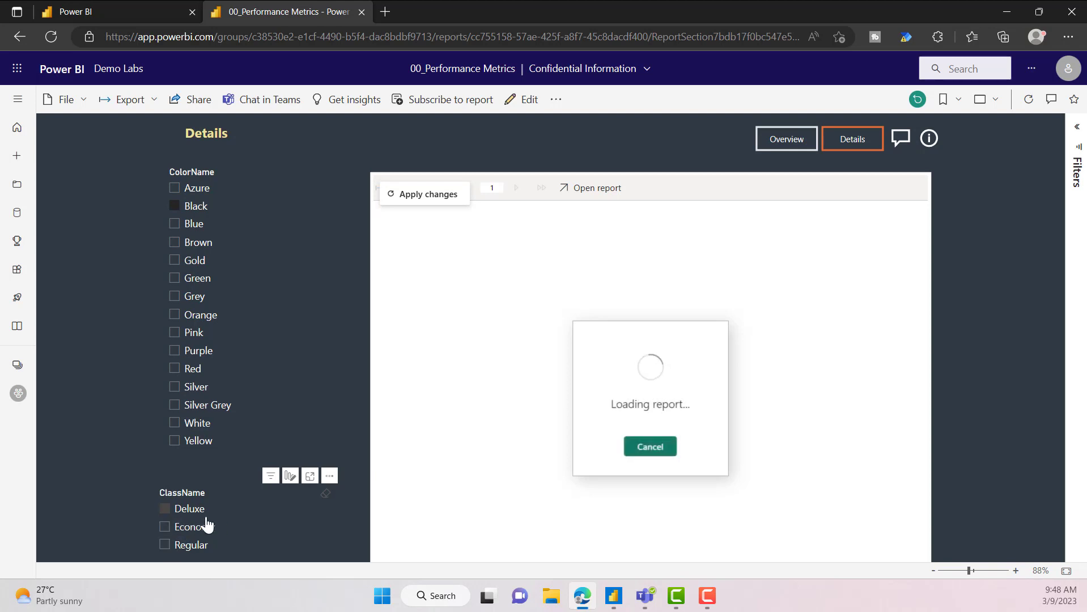
left_click(173, 297)
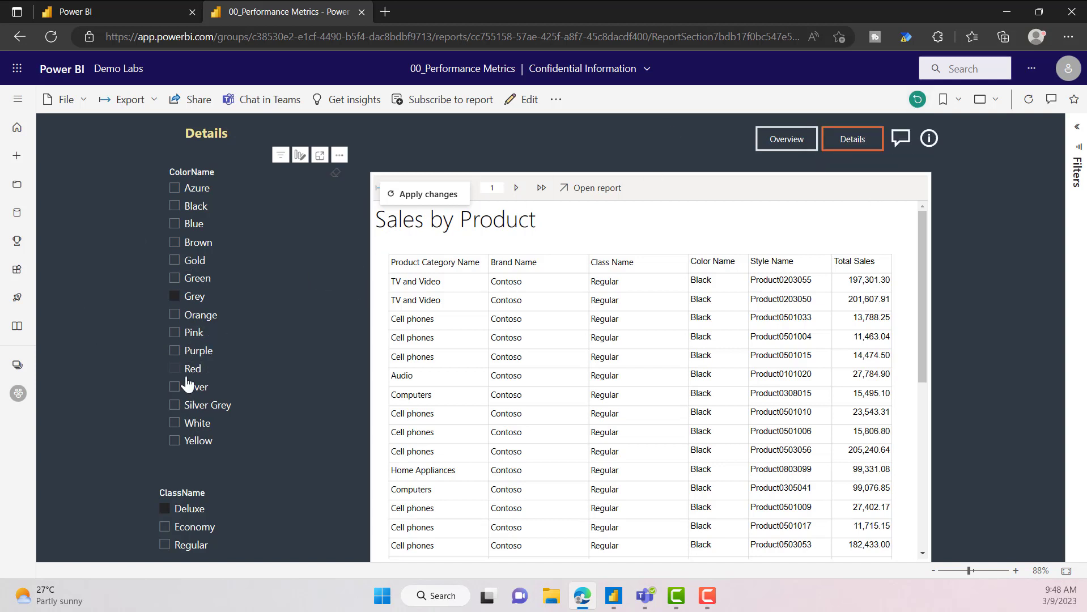
Return to the Demo Labs workspace, reopen 00_Performance Metrics, and check the slicer selections on its Details page.
left_click(19, 393)
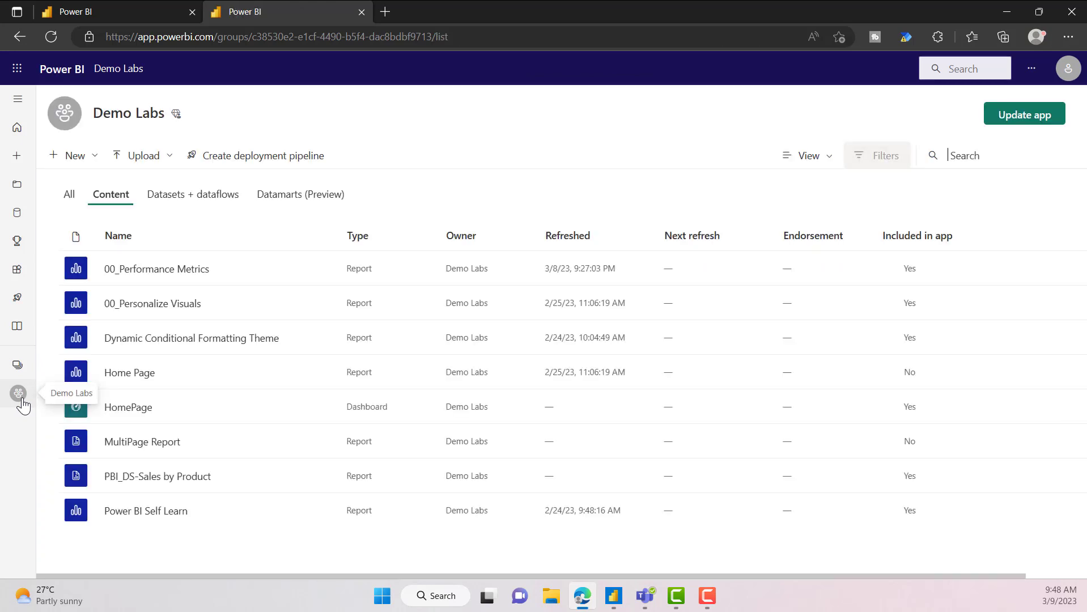
left_click(146, 272)
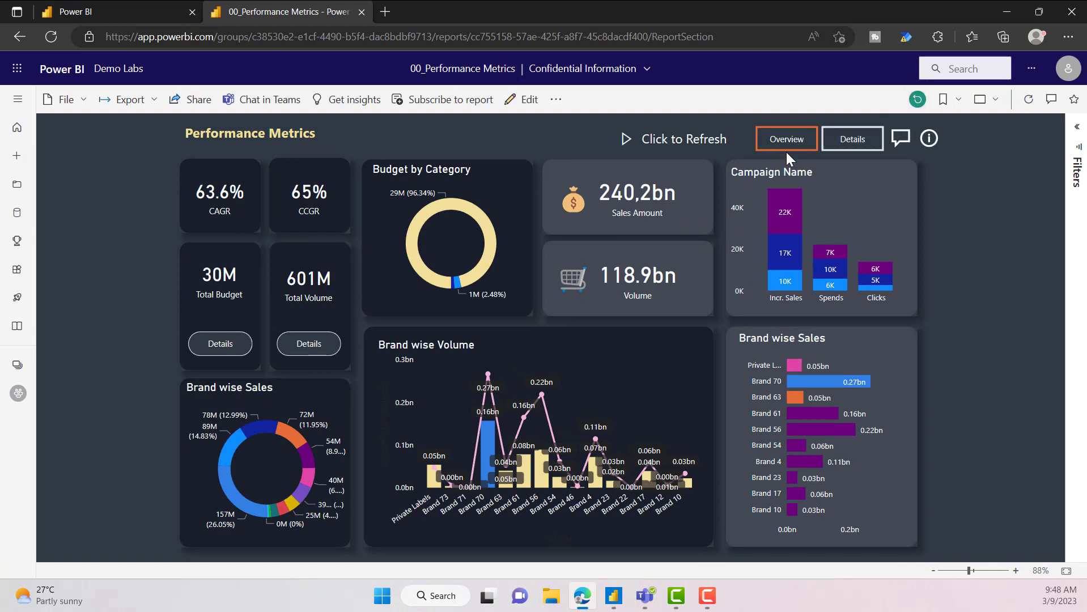
left_click(853, 145)
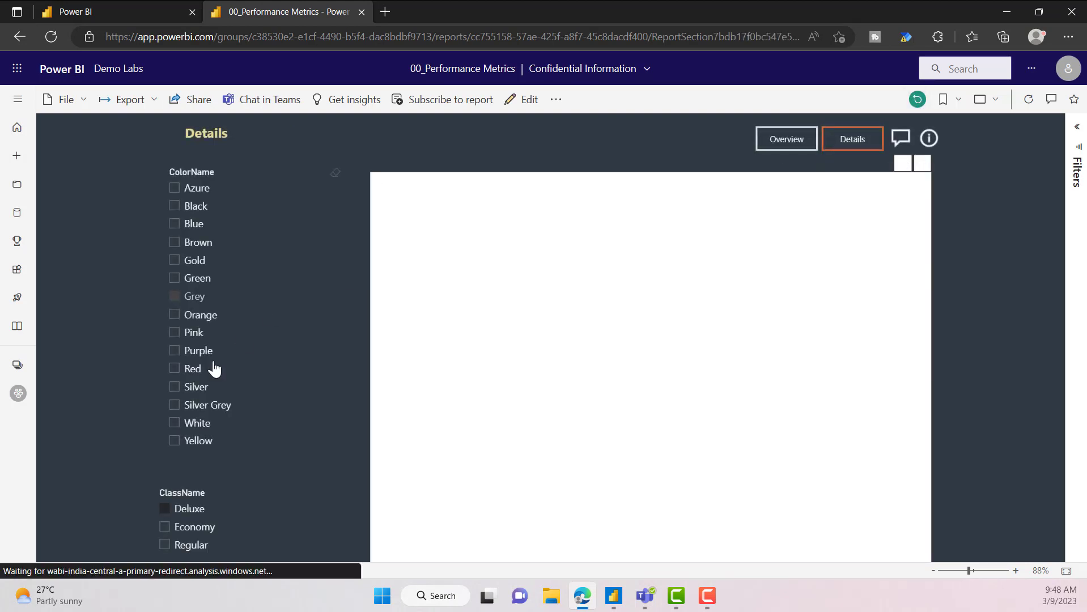
left_click(191, 306)
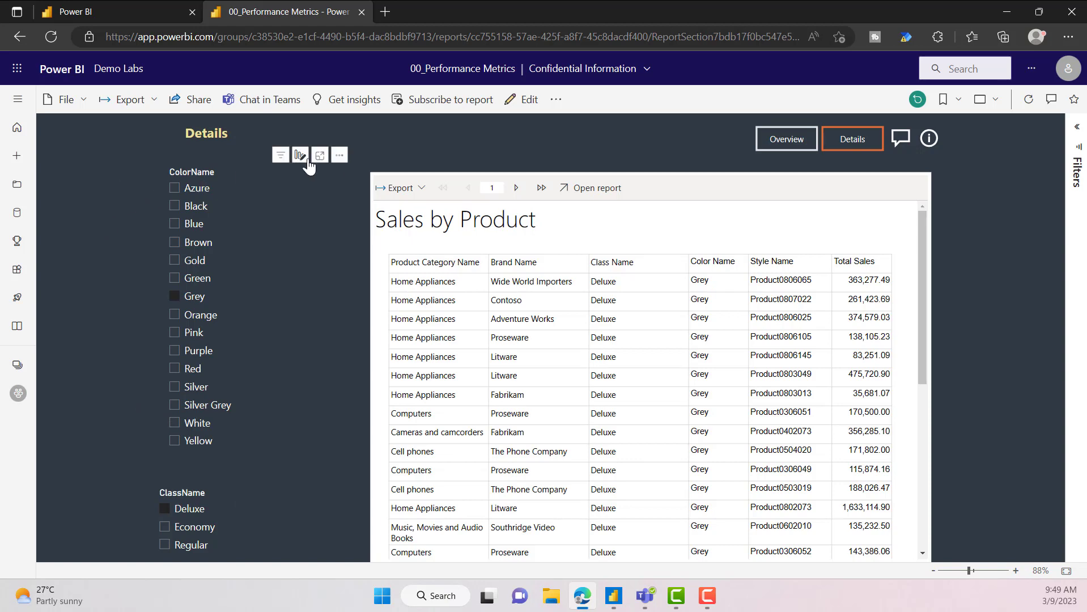
Reset the report's filters and slicers to default, then disallow end users from saving filters in its settings and save.
left_click(918, 101)
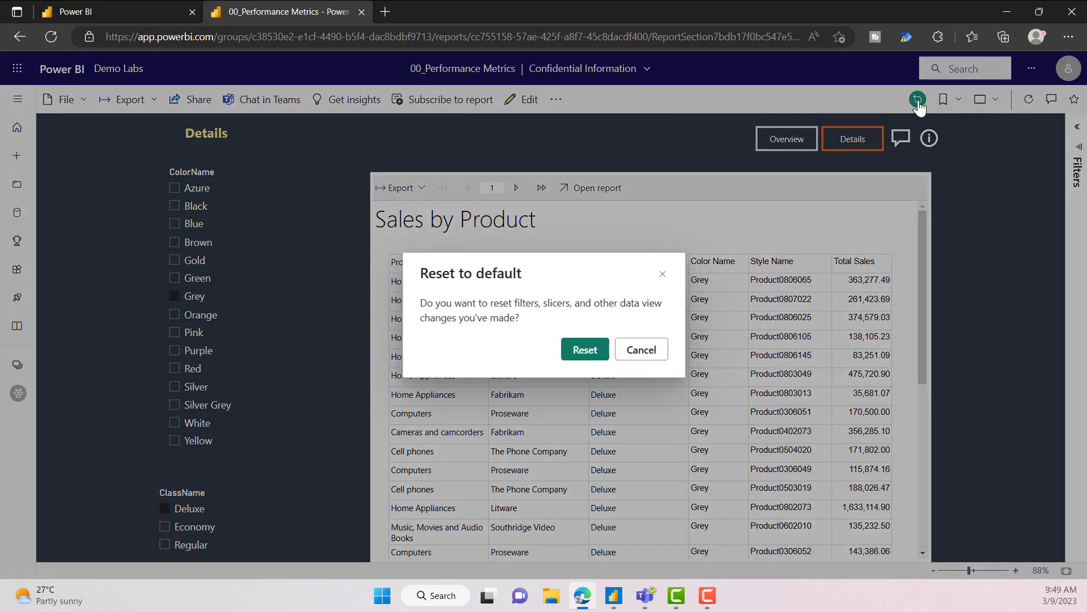
left_click(579, 352)
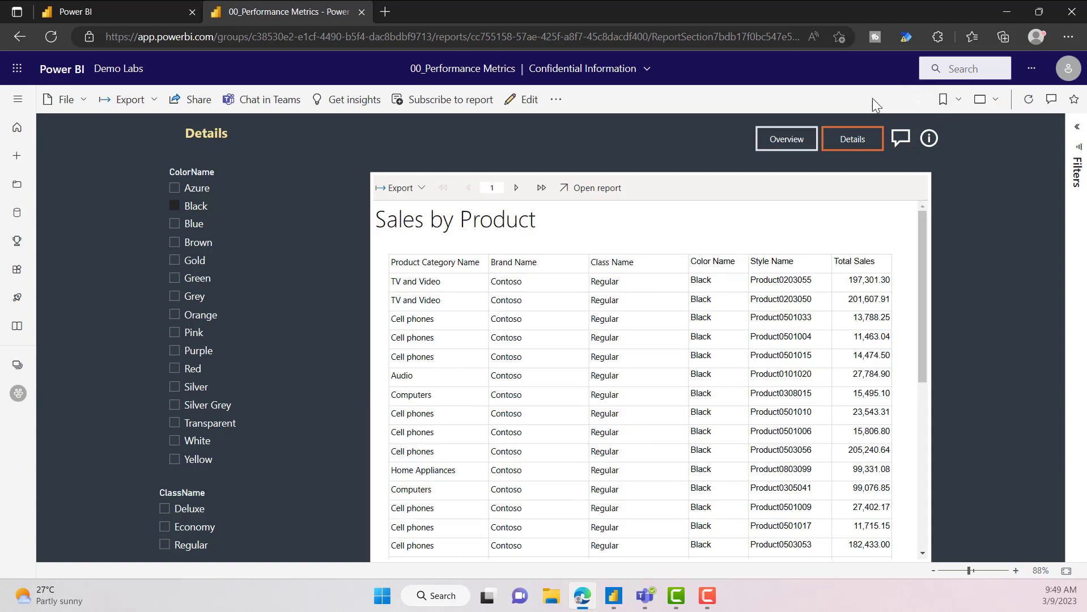
key("ctrl+shift+Tab")
left_click(701, 366)
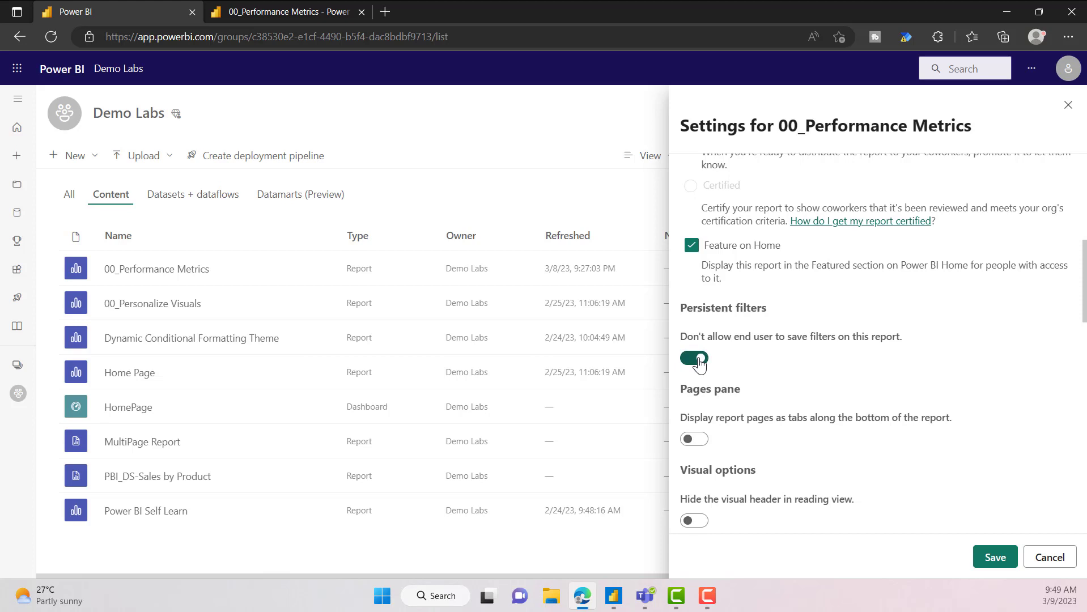
left_click(999, 559)
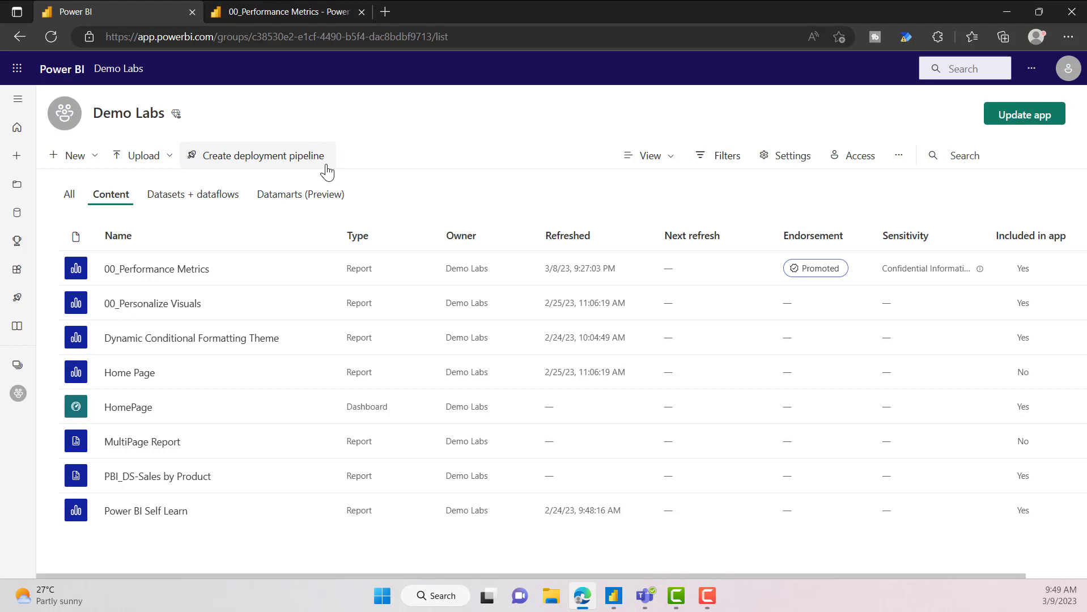
Reload the opened 00_Performance Metrics report and filter its Details page by color Grey and class Deluxe.
left_click(285, 8)
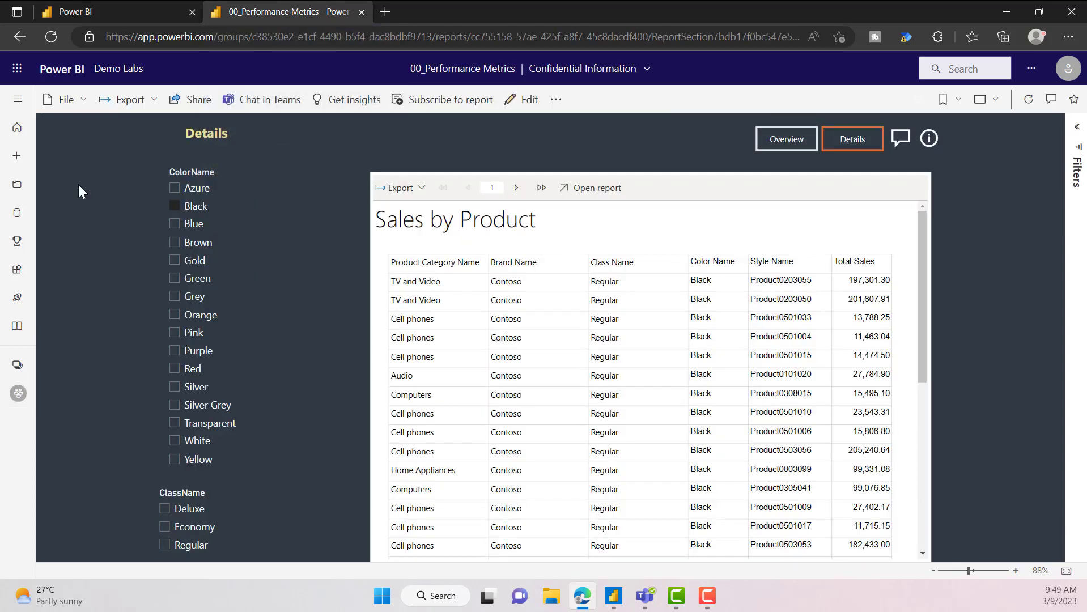
left_click(54, 40)
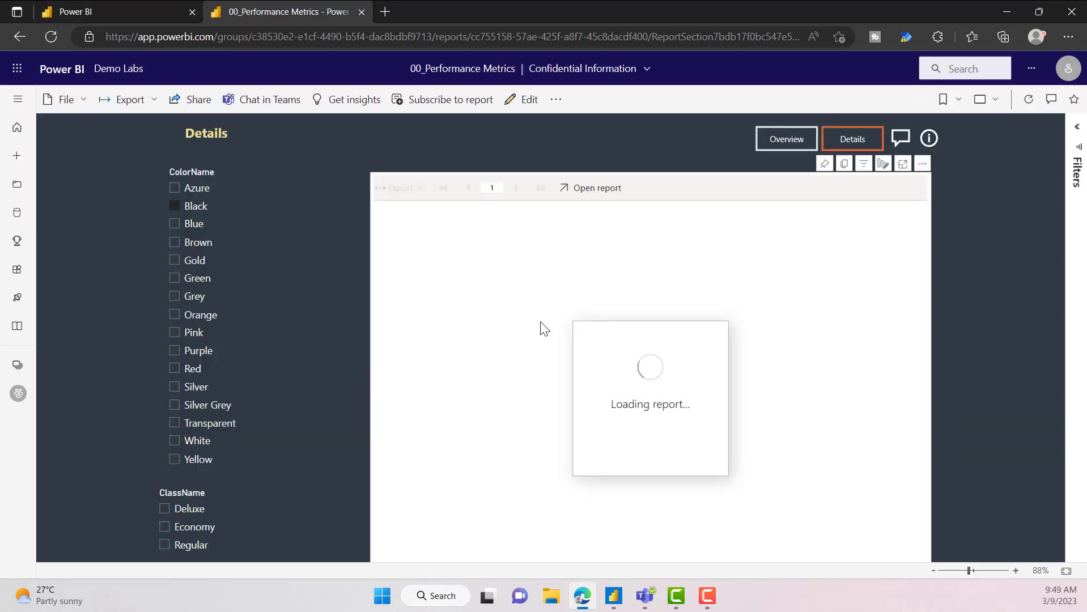
left_click(174, 297)
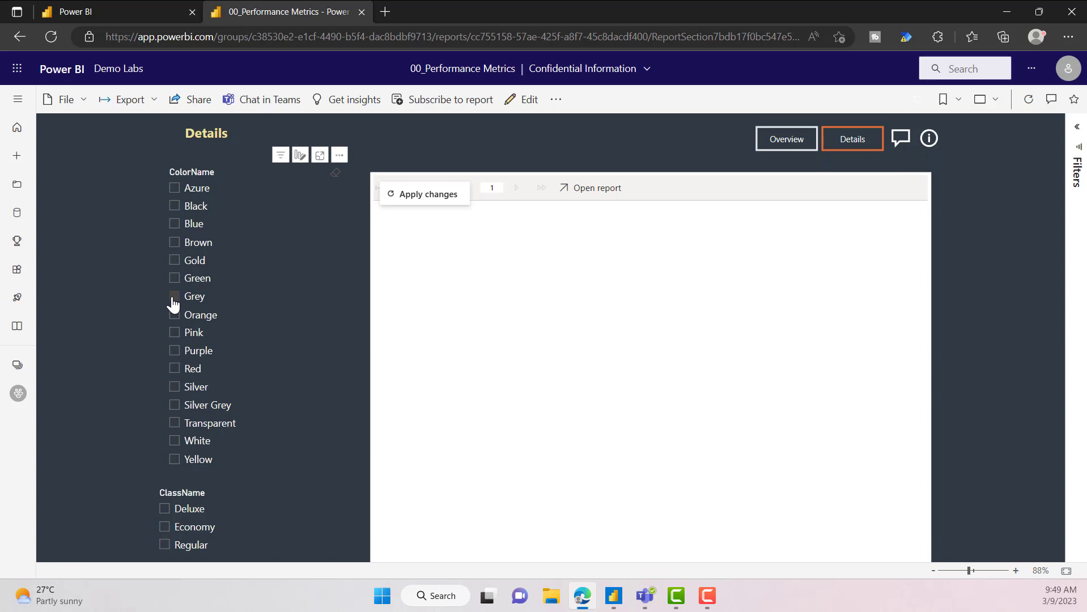
left_click(164, 508)
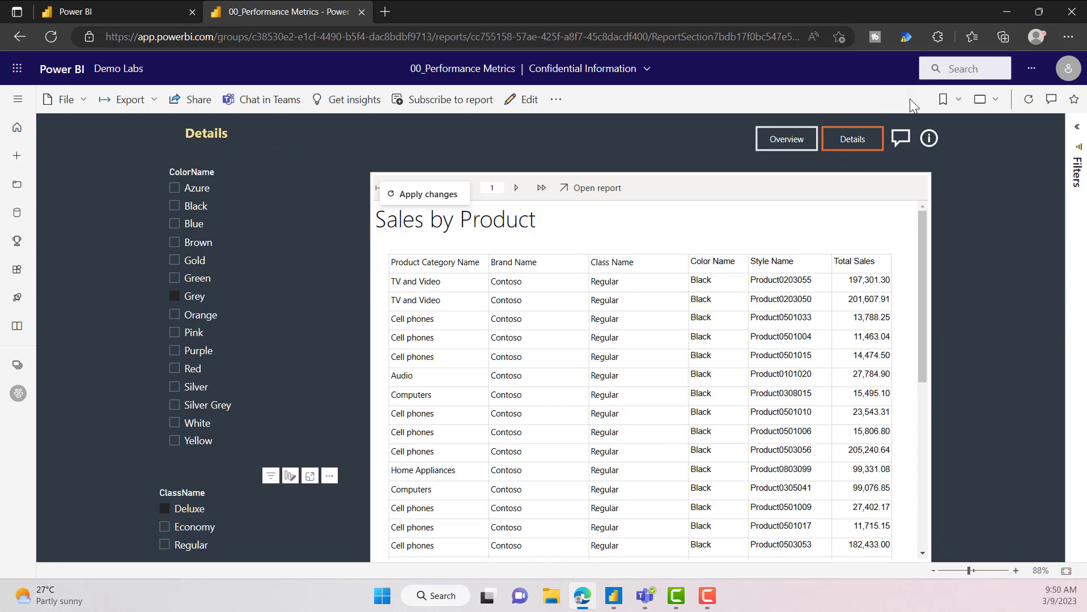
left_click(164, 529)
Reopen 00_Performance Metrics from the Demo Labs workspace and check whether its Details page kept the slicer selections.
left_click(18, 396)
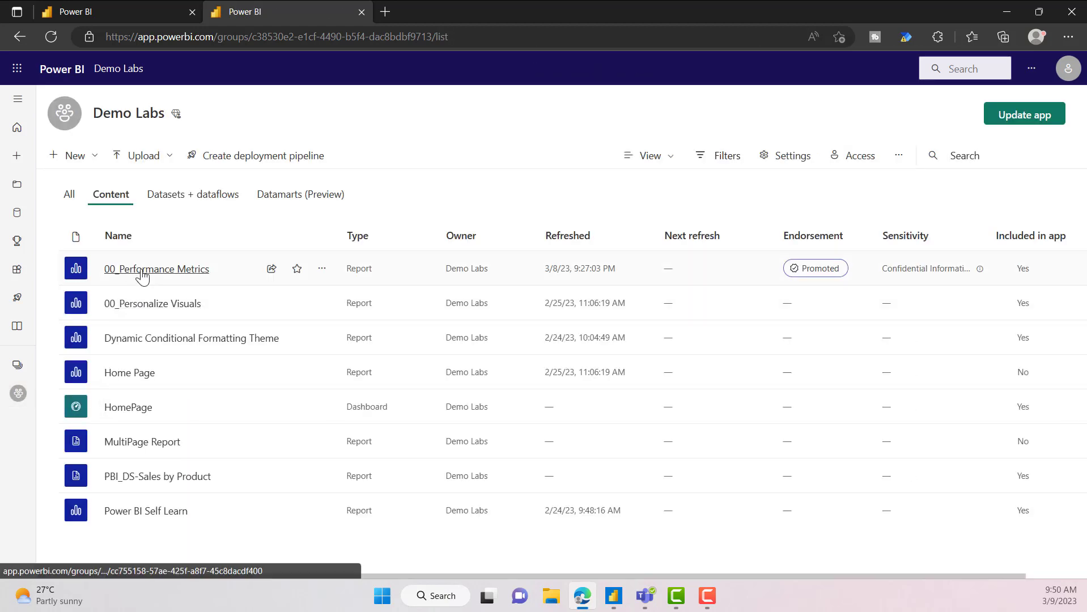
left_click(144, 271)
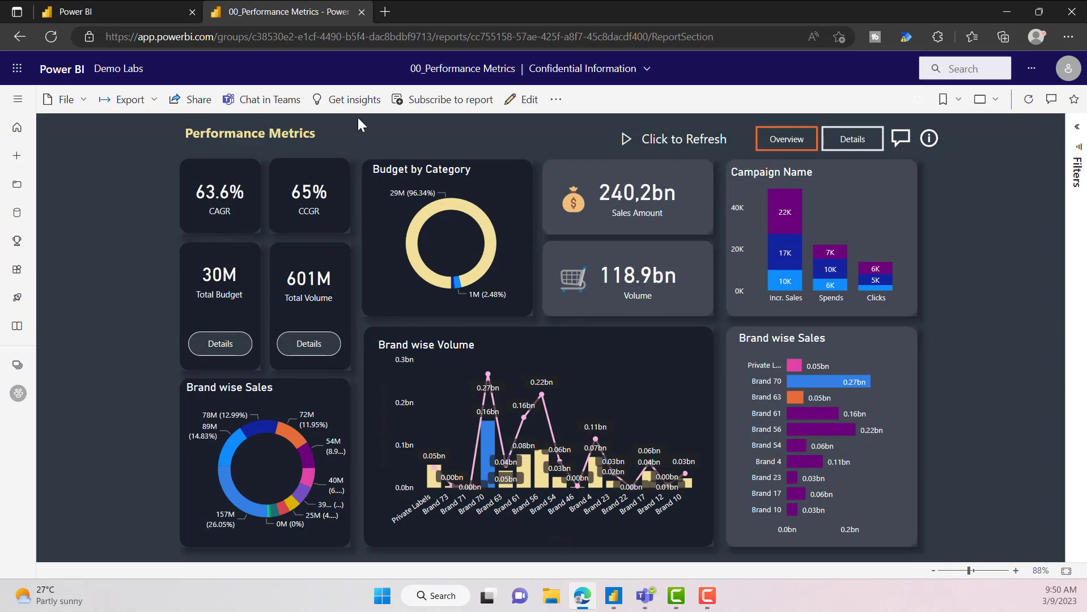
left_click(840, 140)
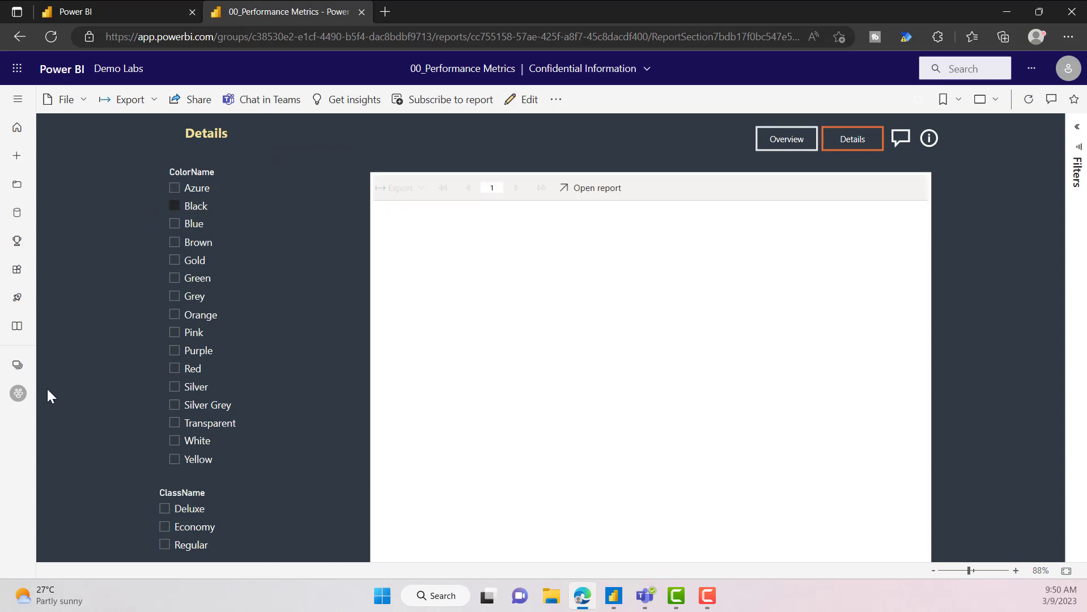
Open the settings of 00_Performance Metrics from the workspace list and review the persistent filter and pages pane options.
left_click(119, 8)
left_click(322, 270)
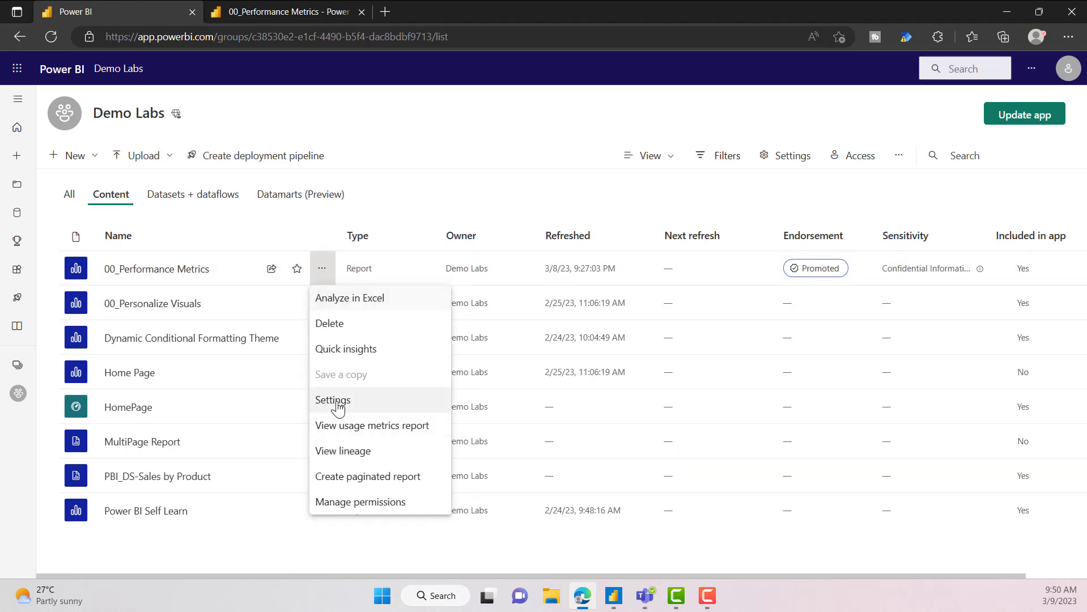
left_click(352, 399)
scroll(809, 360, "down", 4)
scroll(810, 362, "down", 3)
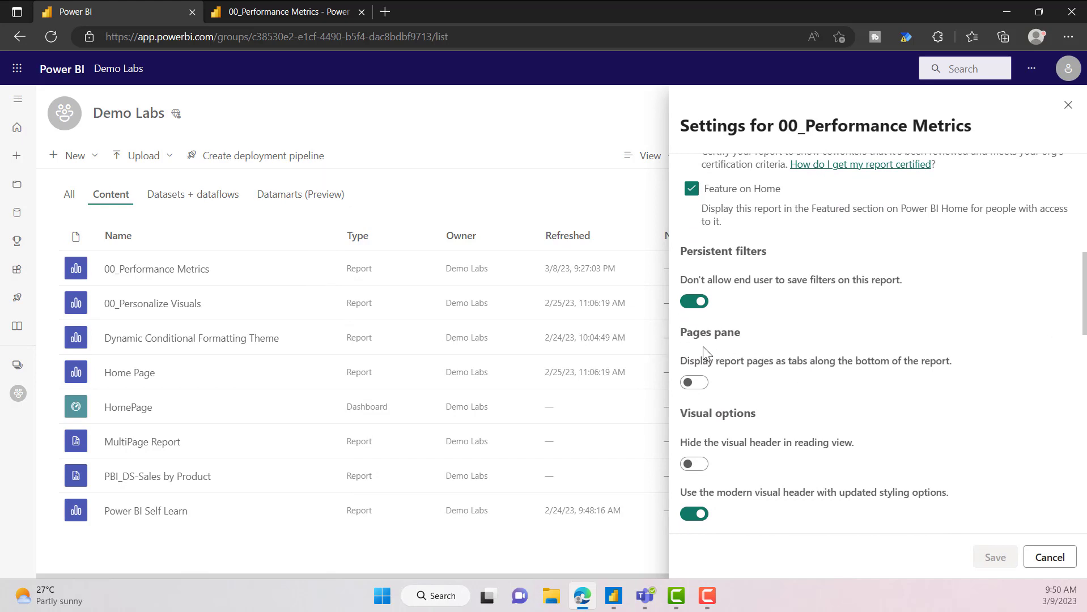
Compare the pages pane setting with the opened report, switch the report to its Overview page, and review the visual options in the settings.
left_click(265, 8)
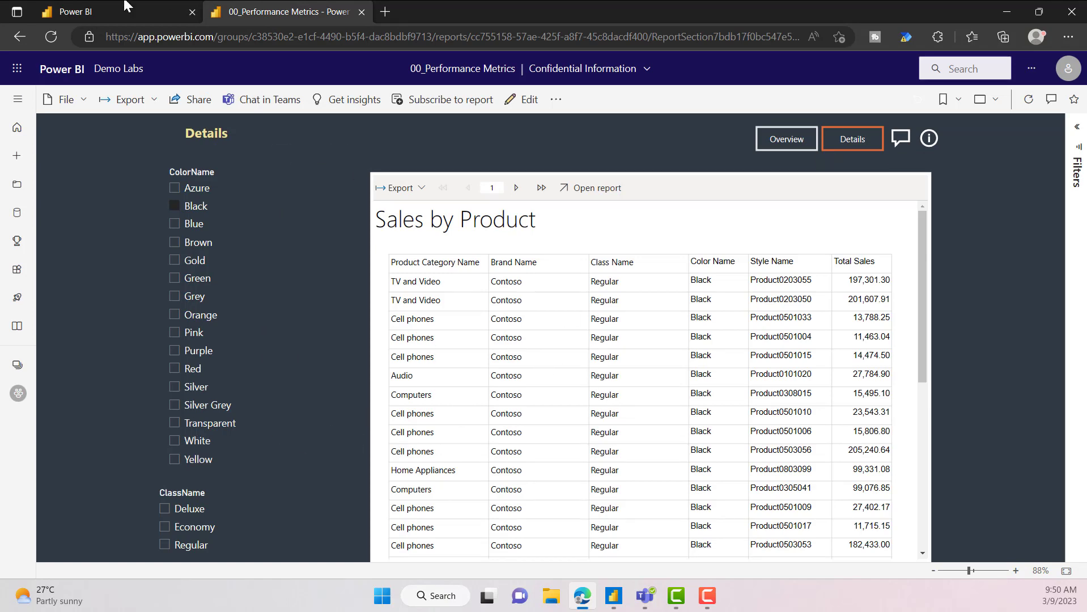
key("ctrl+Tab")
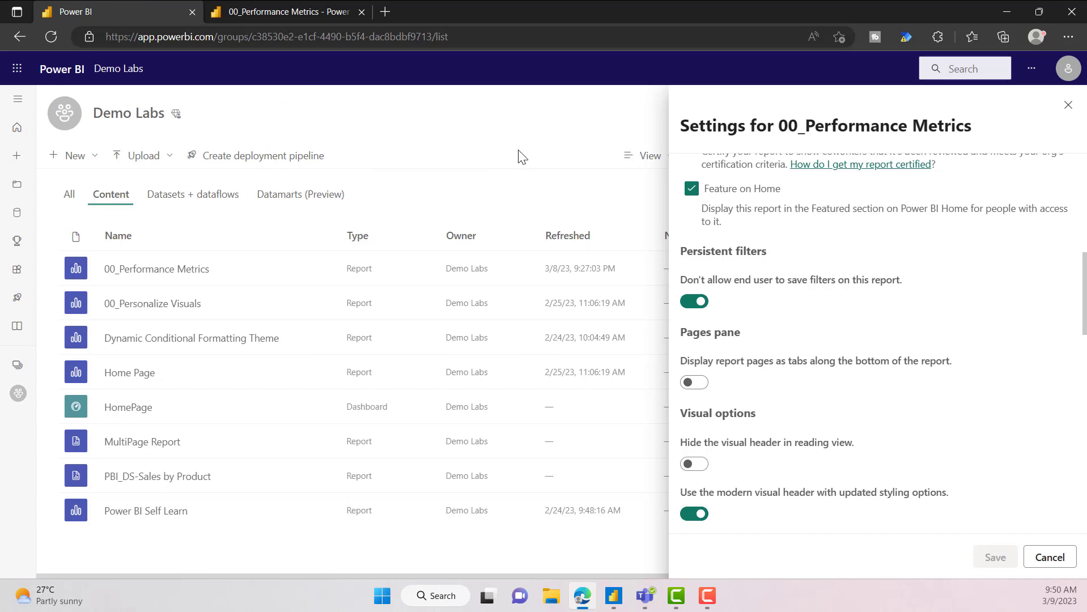
left_click(294, 7)
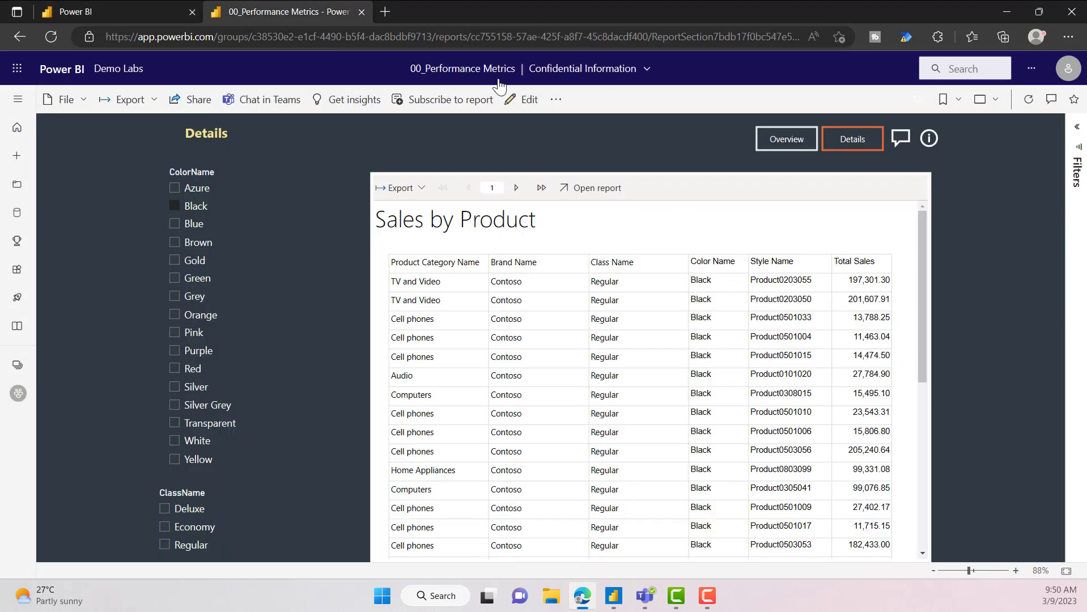
left_click(777, 148)
left_click(121, 7)
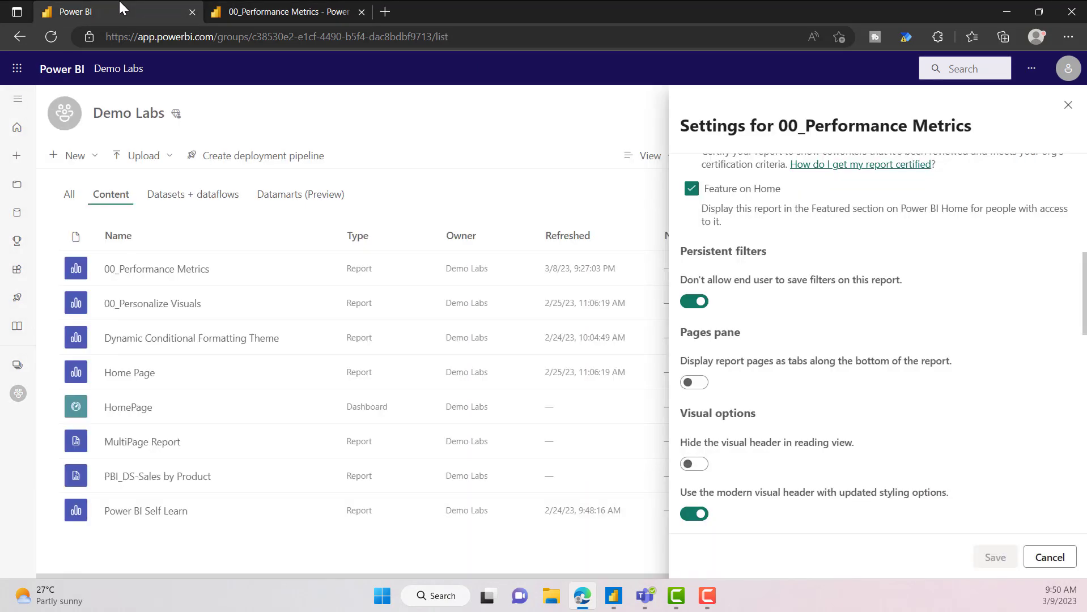
scroll(777, 390, "down", 2)
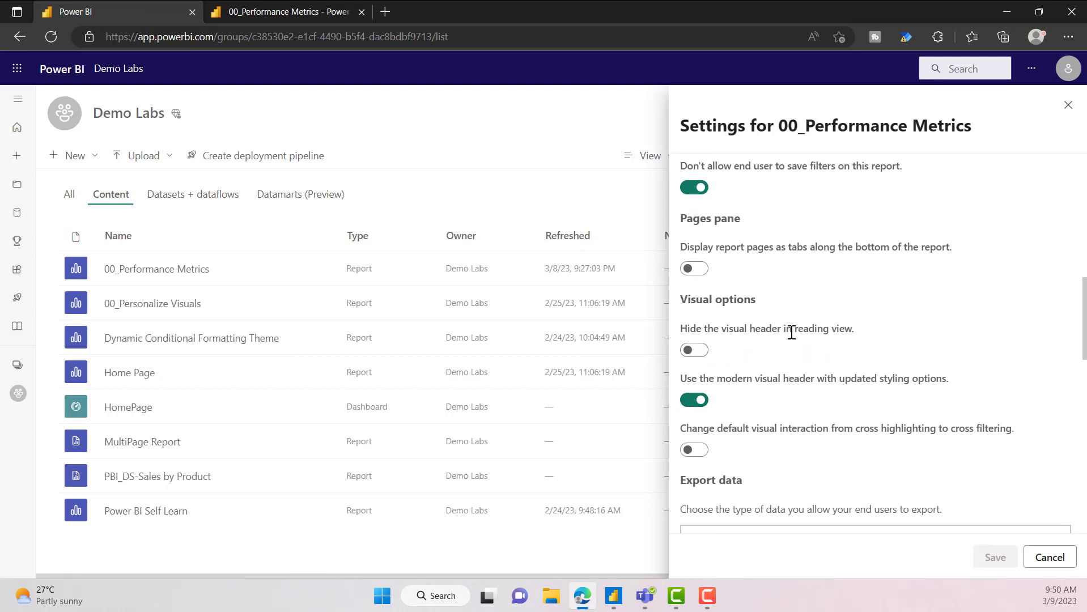
Examine the visual header and the further options of the Total Volume card on the report's Overview page.
left_click(301, 11)
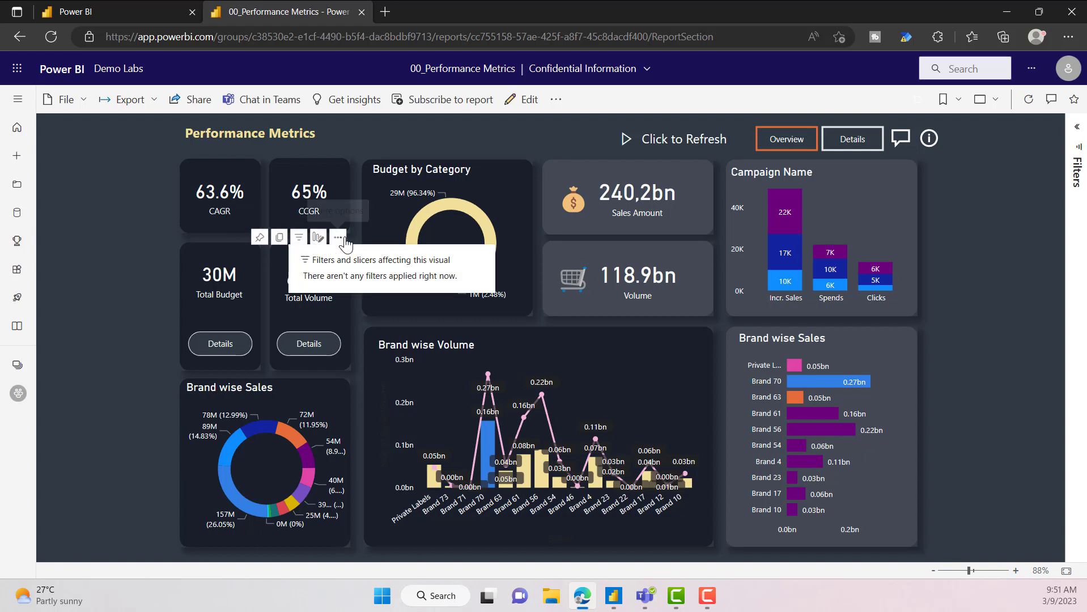
left_click(339, 238)
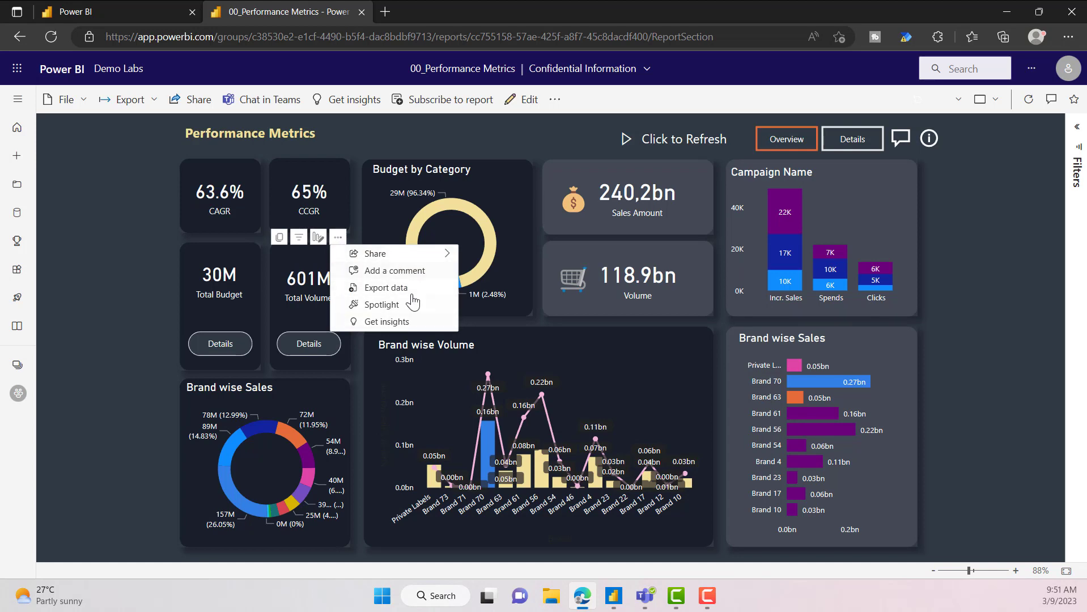
left_click(118, 276)
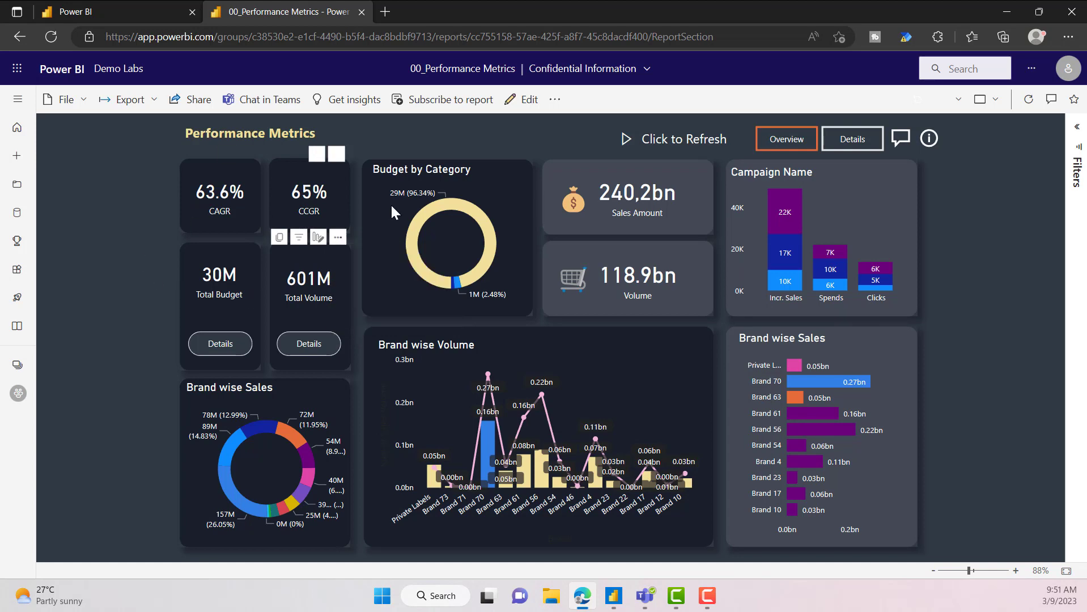
Hide the visual header in reading view in the report's settings, save, and reload the opened report.
left_click(91, 10)
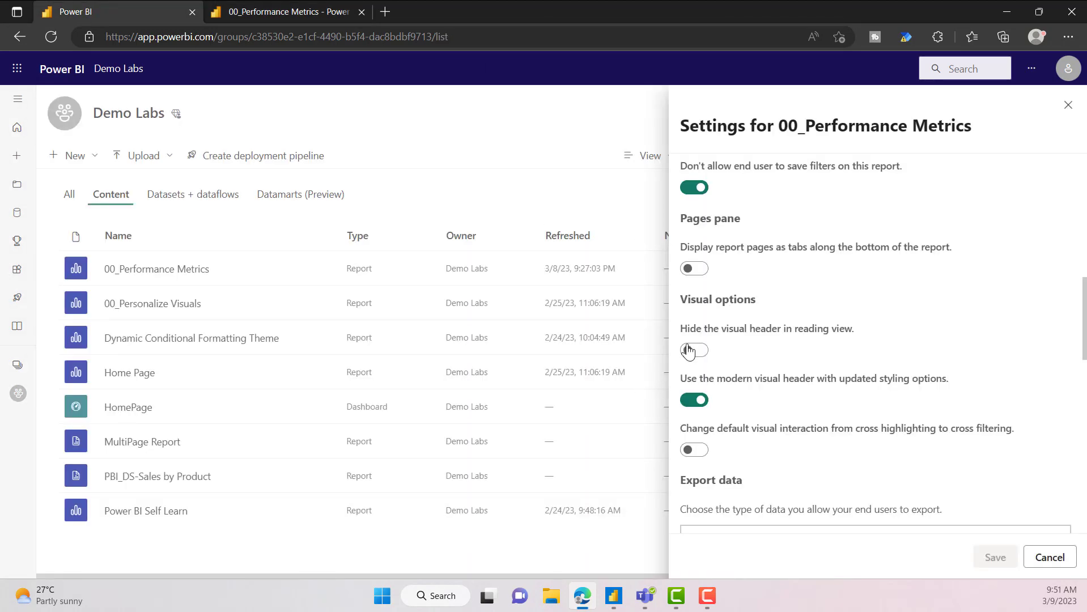
left_click(695, 349)
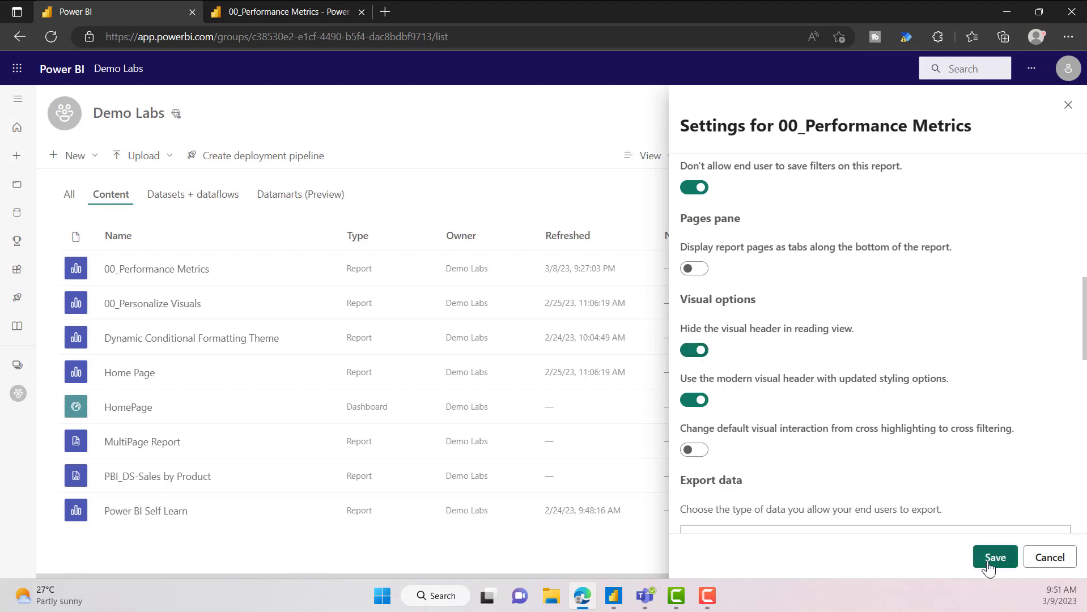
left_click(994, 558)
left_click(267, 11)
left_click(52, 37)
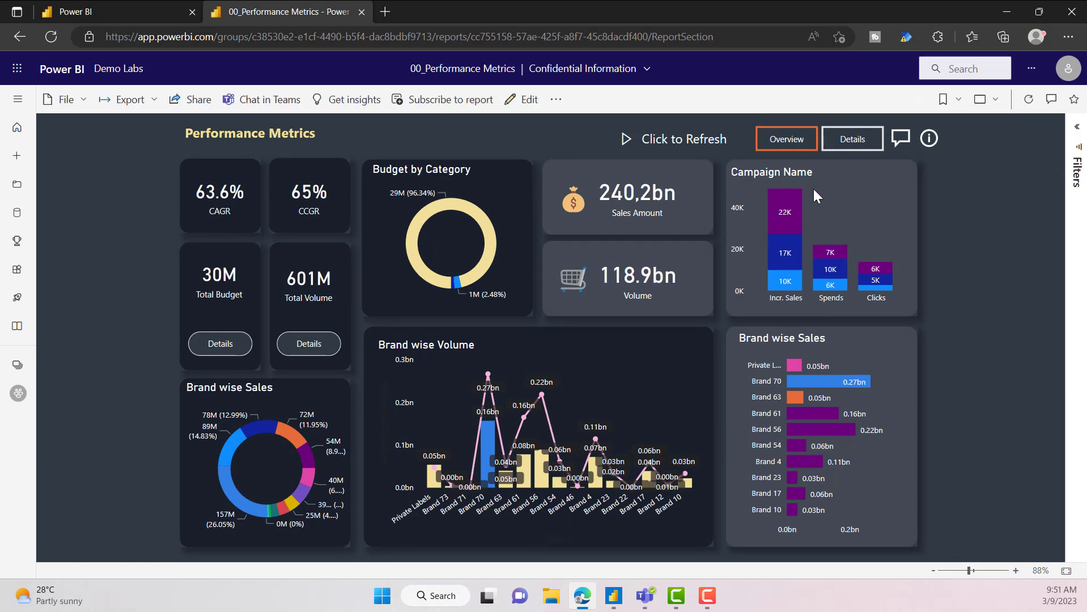
Turn off hiding the visual header in reading view in the 00_Performance Metrics settings, save, and reload the opened report.
left_click(146, 7)
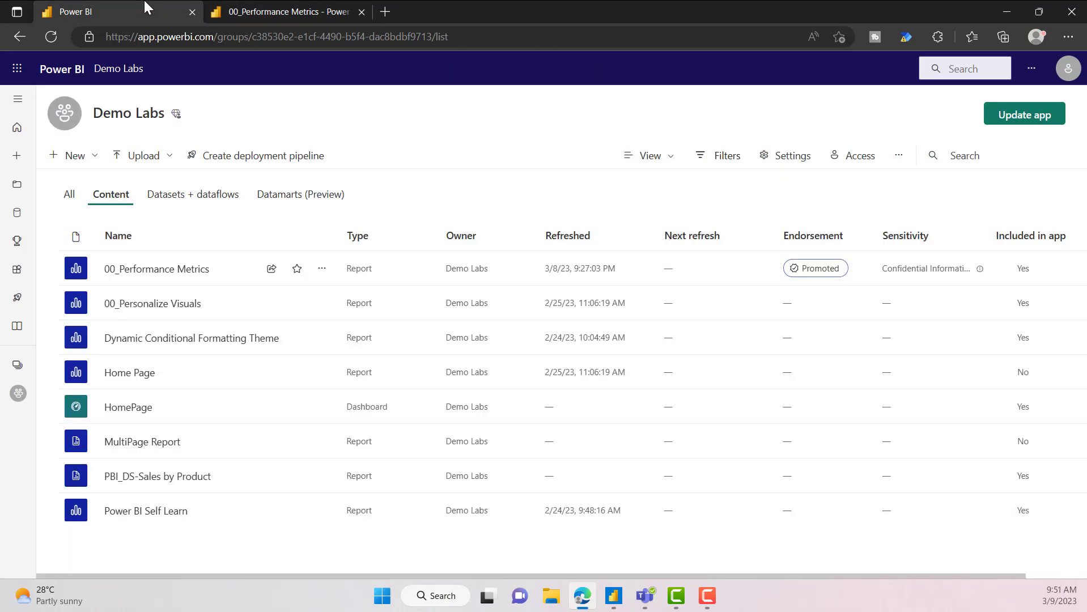
left_click(321, 270)
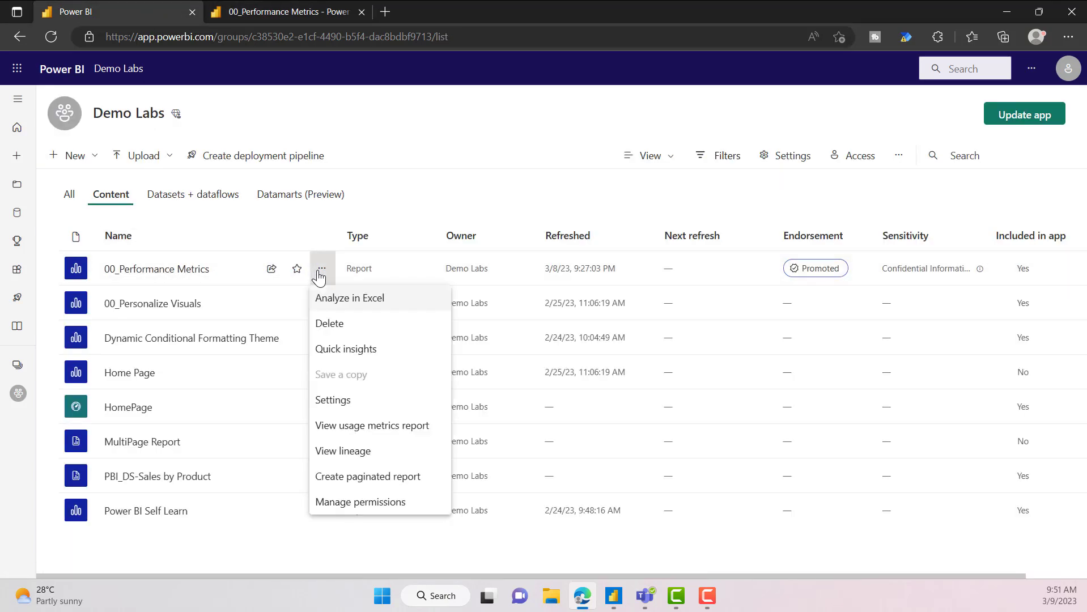
left_click(334, 400)
scroll(777, 396, "down", 5)
scroll(732, 440, "down", 3)
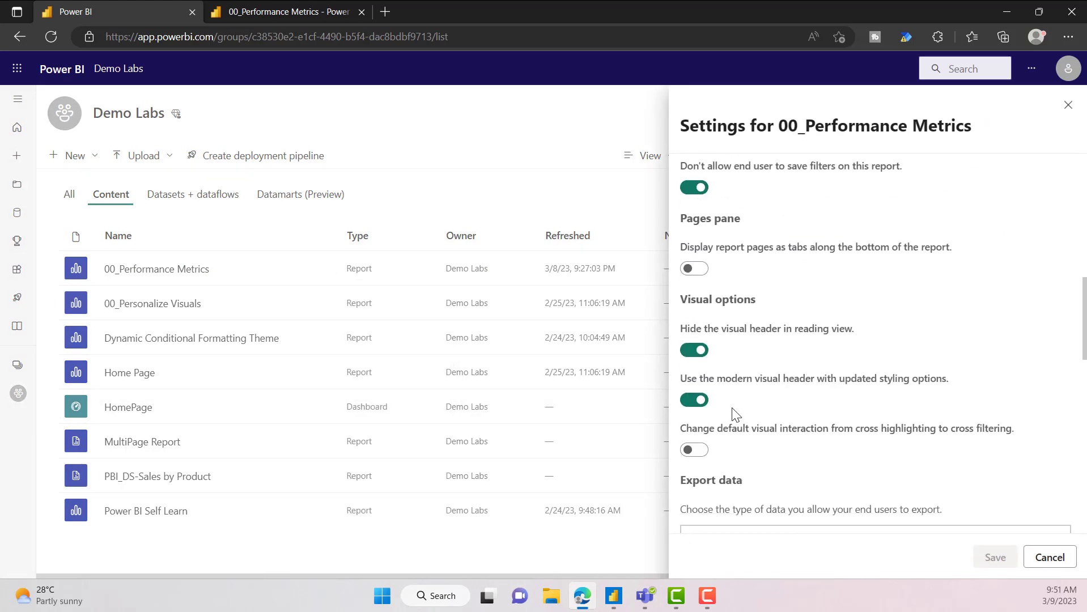
scroll(708, 420, "down", 2)
left_click(696, 236)
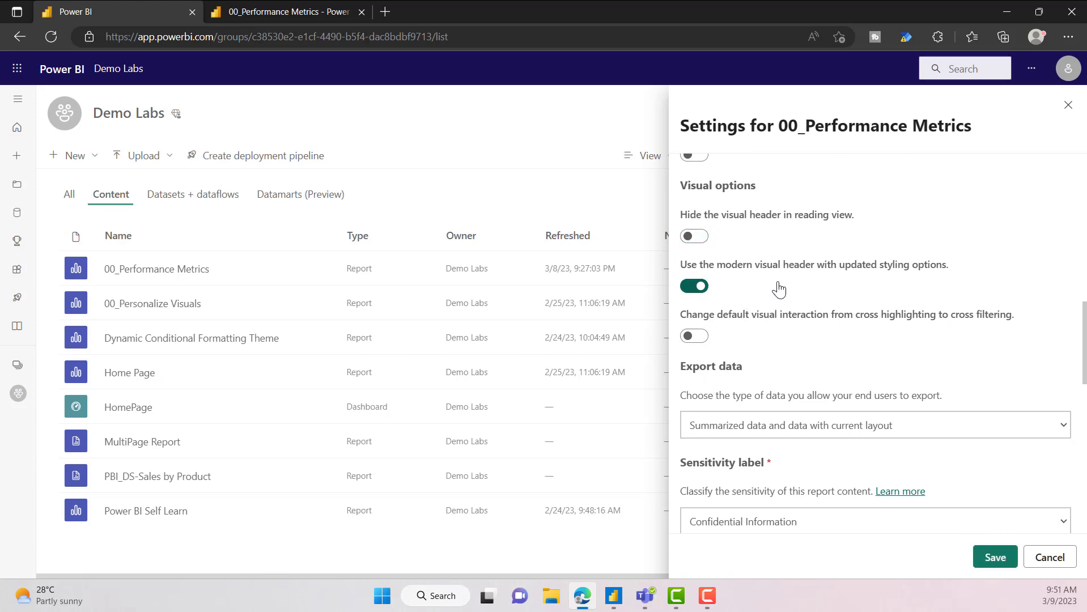
left_click(294, 11)
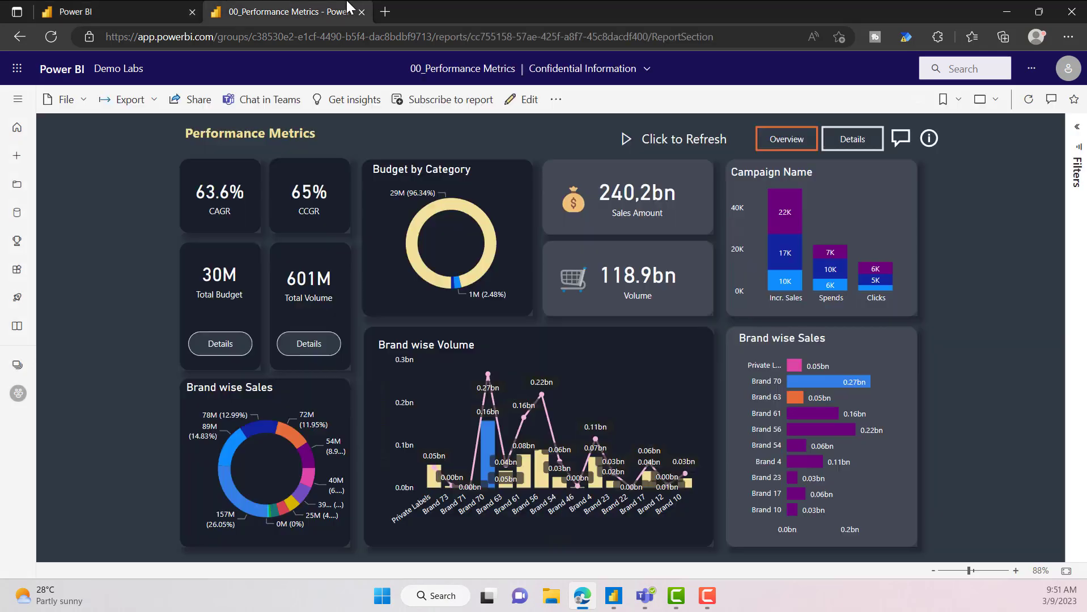
left_click(89, 17)
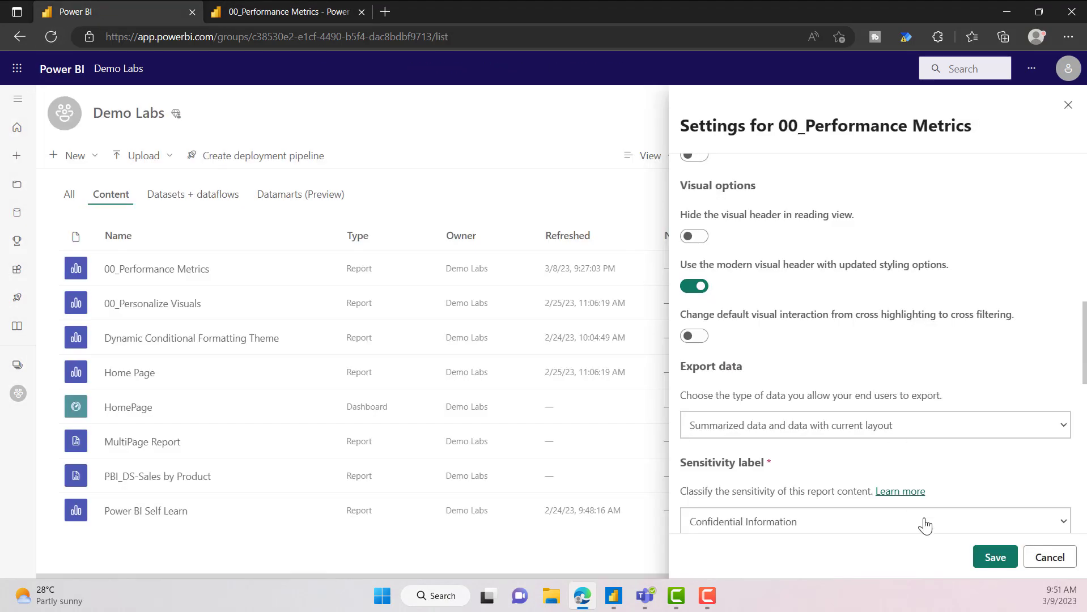
left_click(992, 557)
left_click(306, 6)
left_click(51, 36)
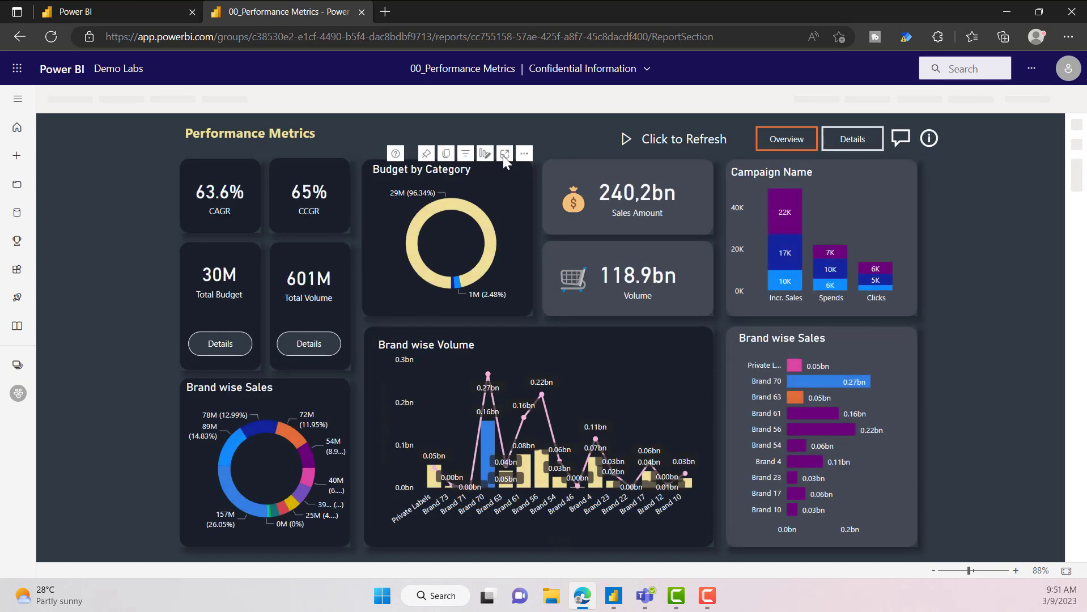
Review the cross highlighting to cross filtering option in the 00_Performance Metrics settings and return to the report's Overview page.
left_click(111, 12)
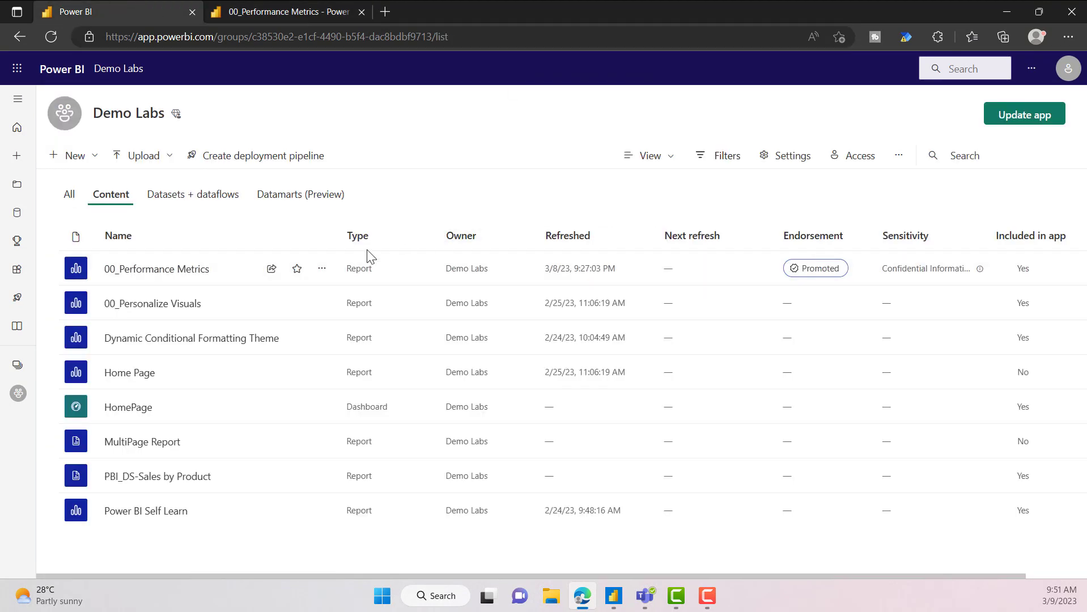
left_click(321, 269)
left_click(336, 400)
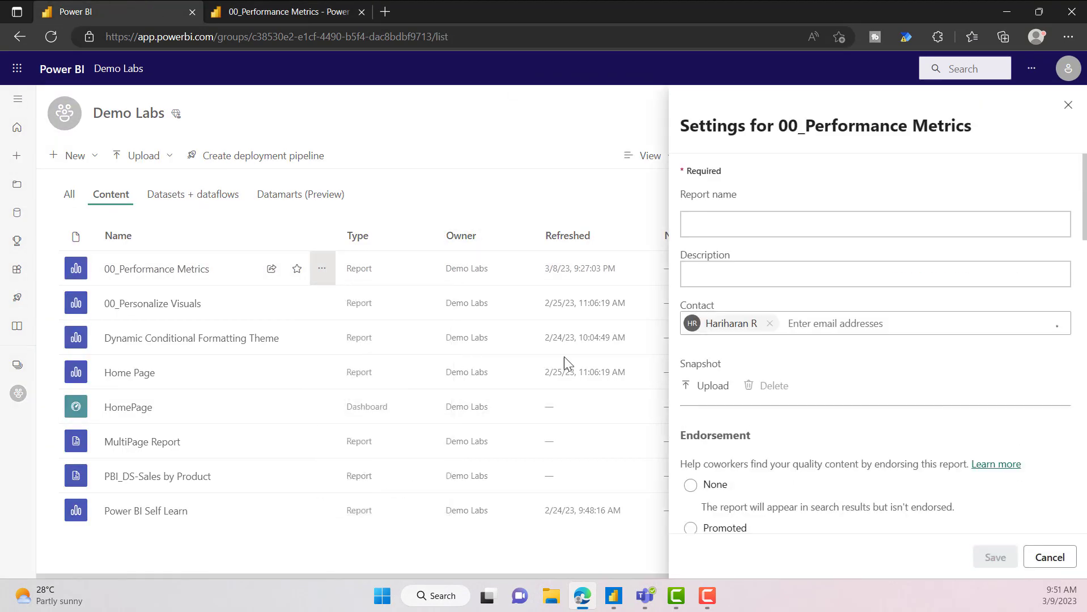
scroll(792, 429, "down", 10)
scroll(788, 430, "up", 1)
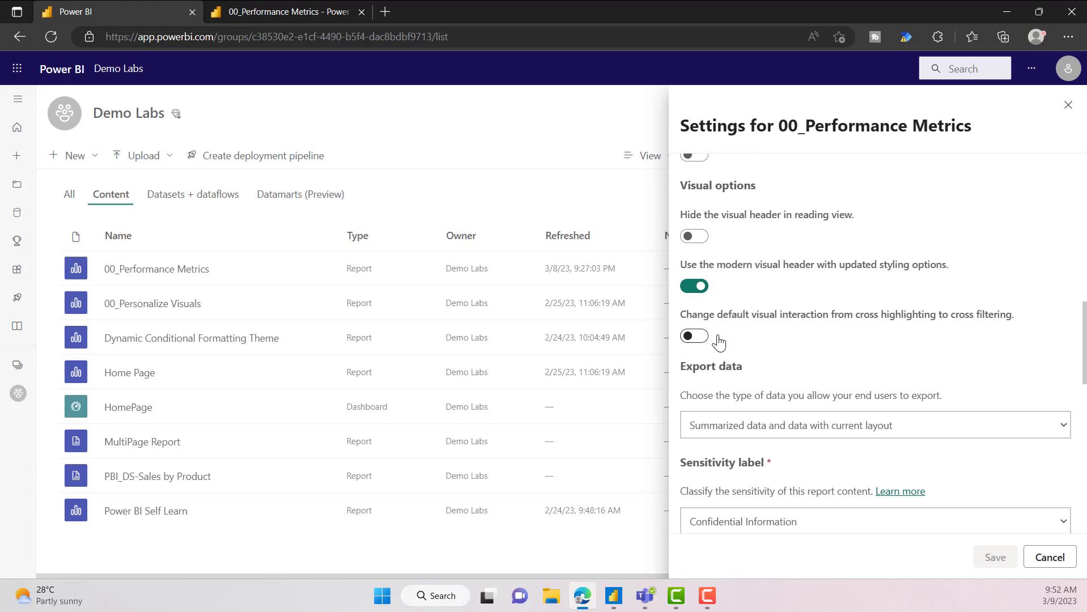
left_click(317, 11)
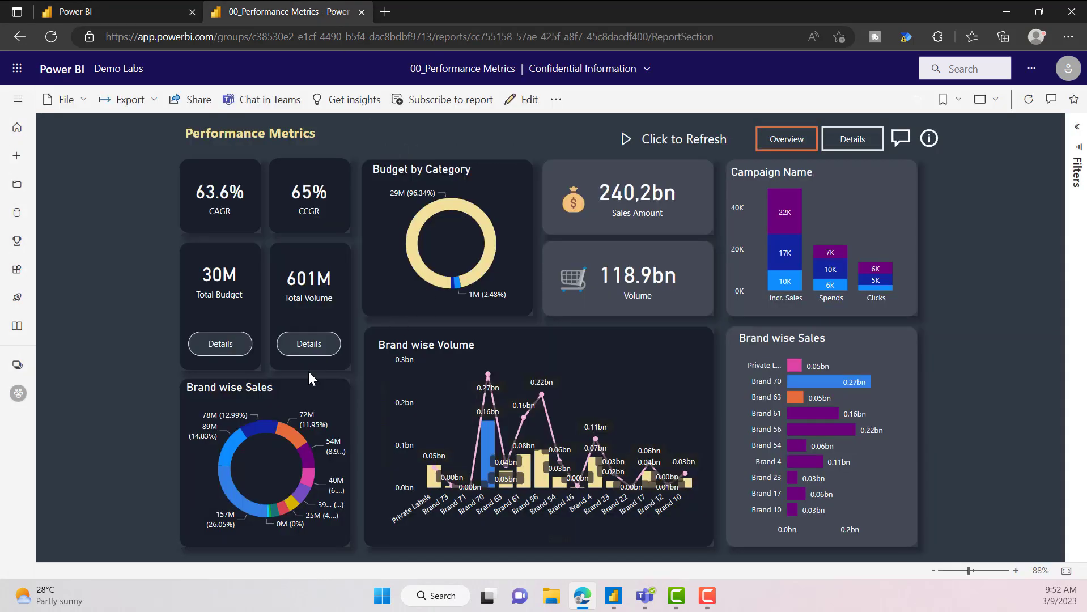
Cross-highlight the Campaign Name chart by the purple segment of the Incr. Sales column and return to the report's settings.
left_click(784, 221)
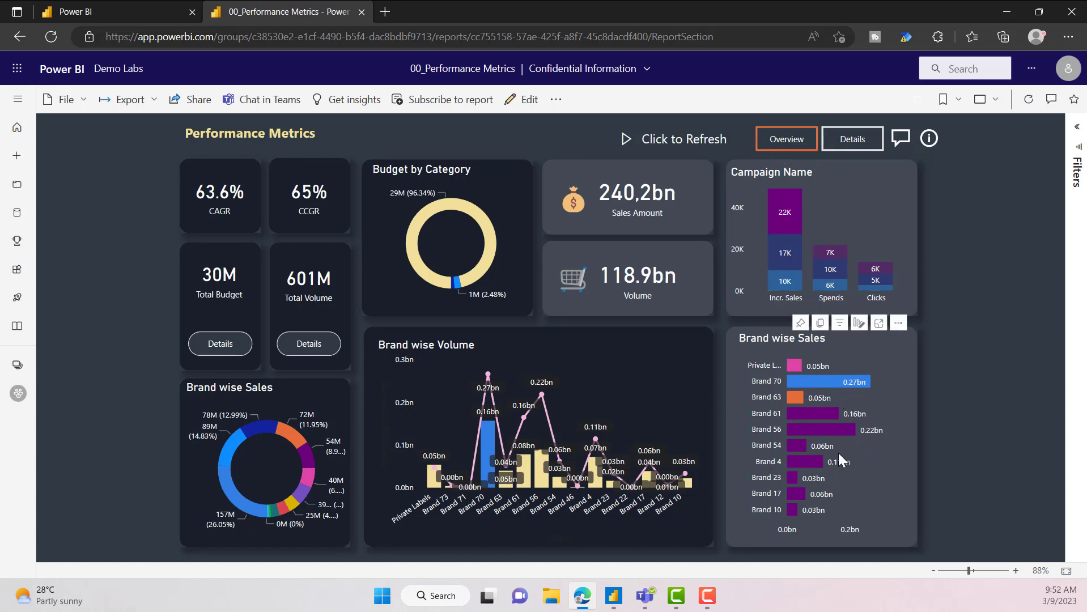
left_click(123, 8)
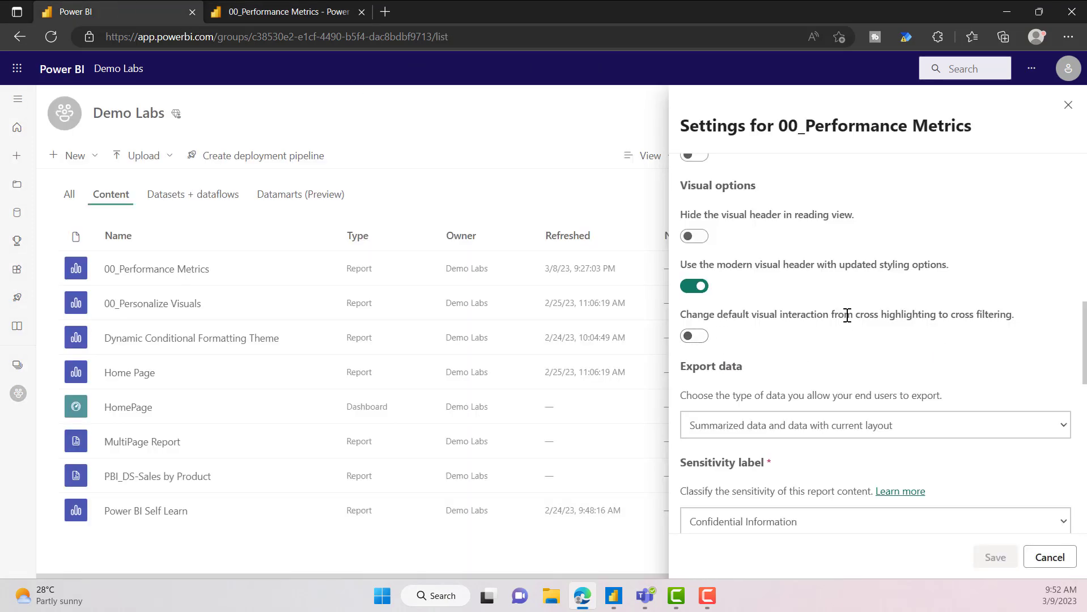
Review the Export data choices in the 00_Performance Metrics settings and the Export data option of the Brand wise Volume visual.
scroll(847, 316, "down", 2)
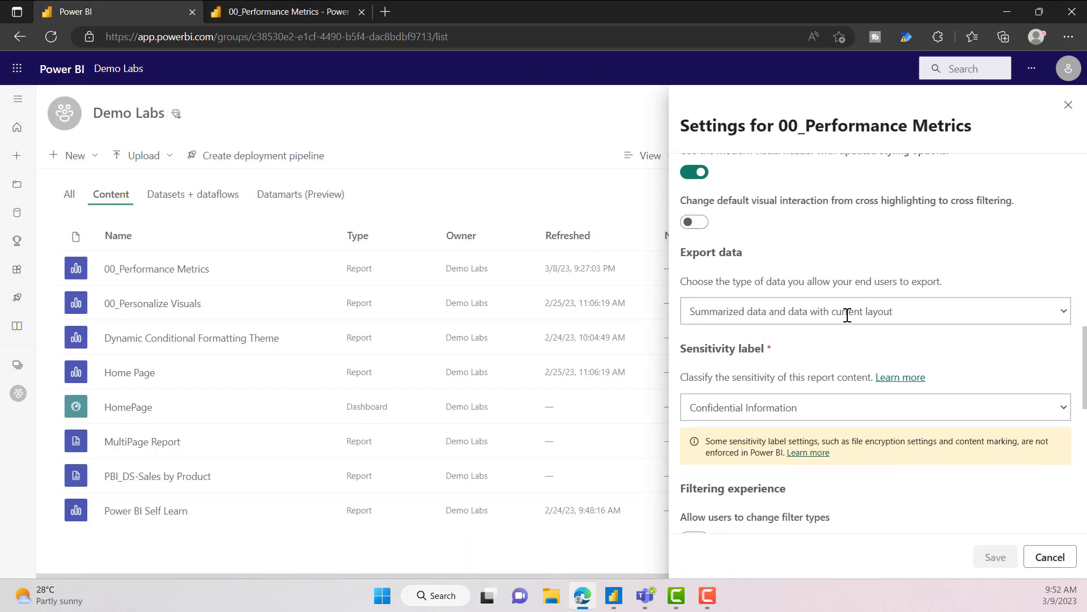
left_click(738, 315)
left_click(738, 318)
key("ctrl+Tab")
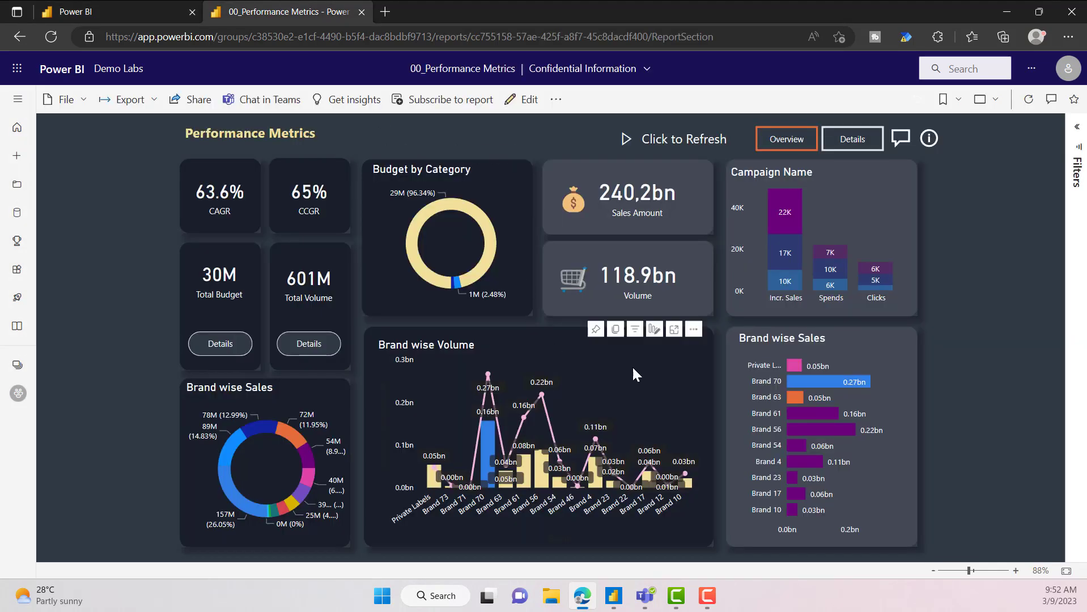
left_click(694, 331)
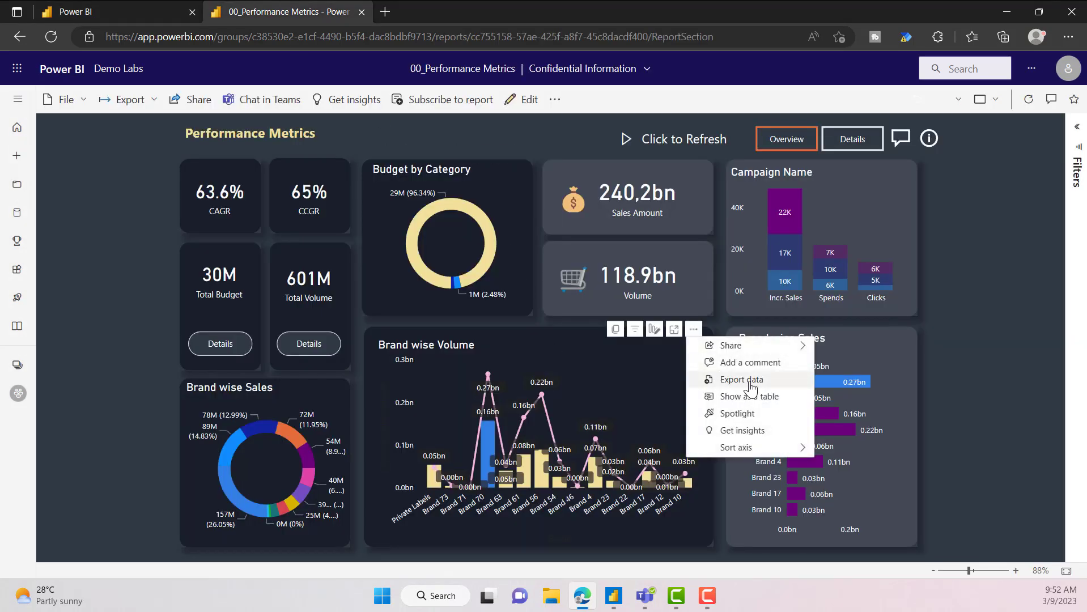
left_click(174, 5)
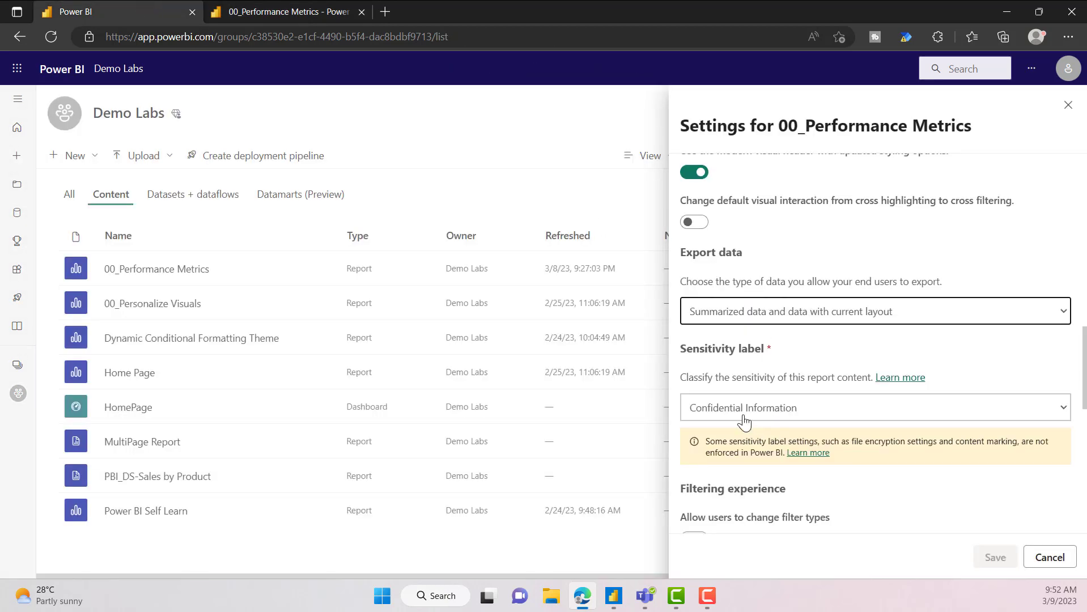
left_click(715, 313)
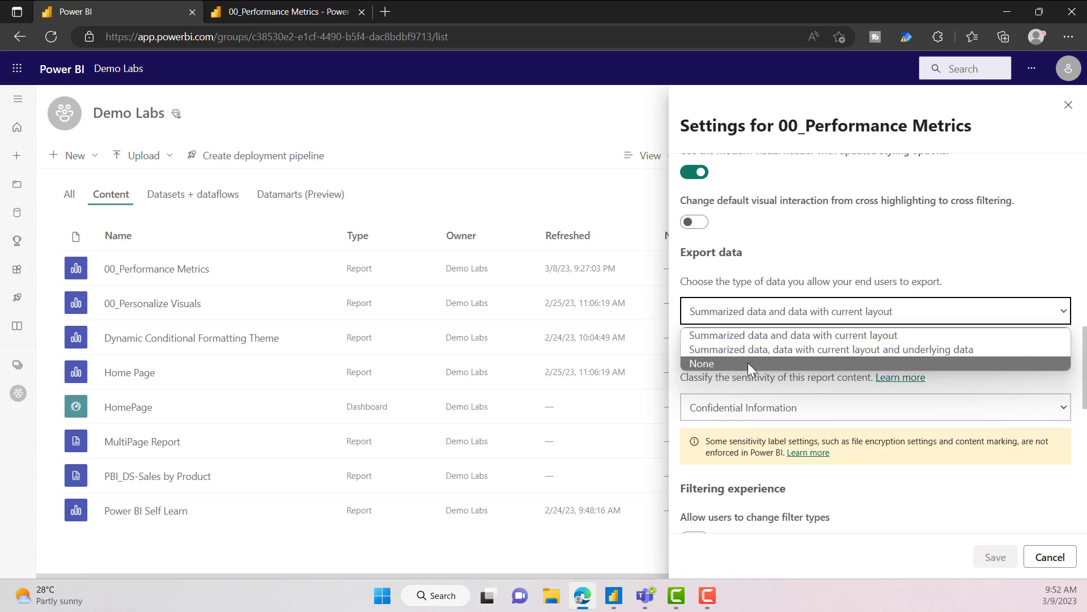
left_click(910, 486)
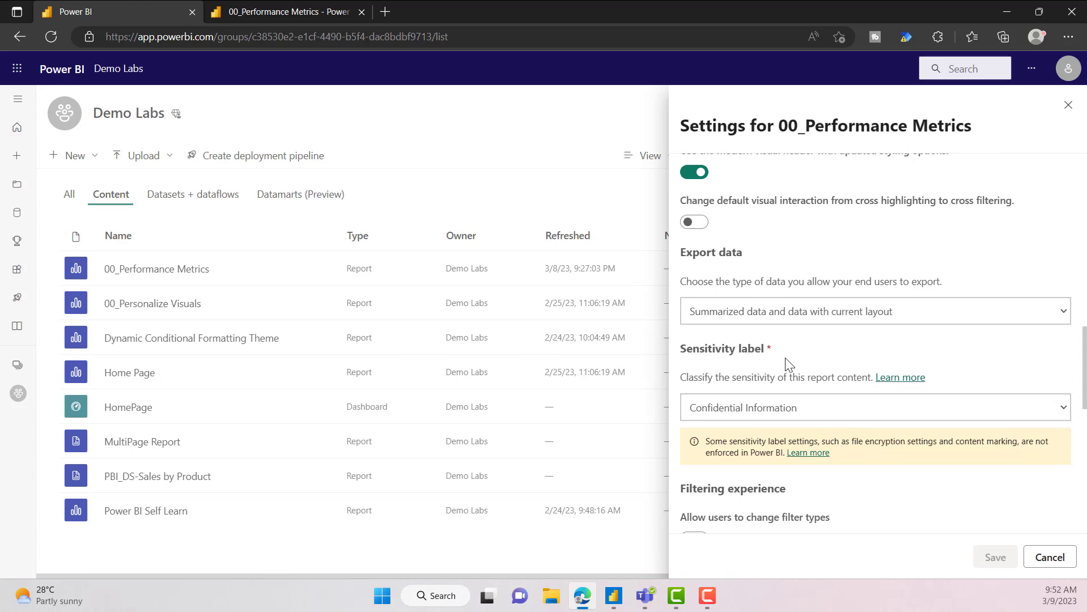
Review the available sensitivity labels in the 00_Performance Metrics settings without changing the selection.
scroll(804, 359, "down", 3)
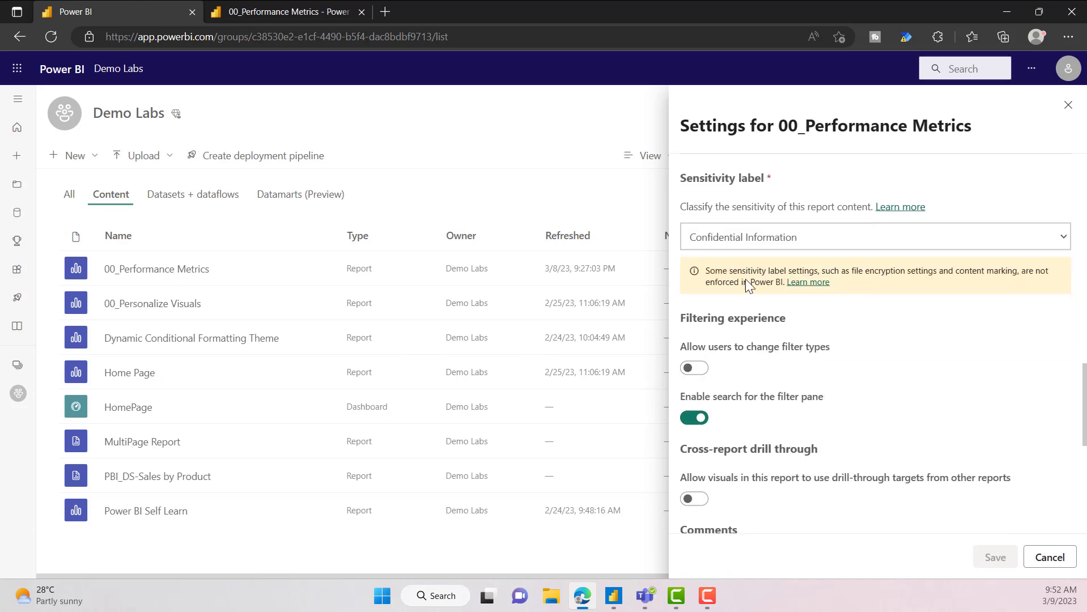
left_click(727, 238)
left_click(1028, 336)
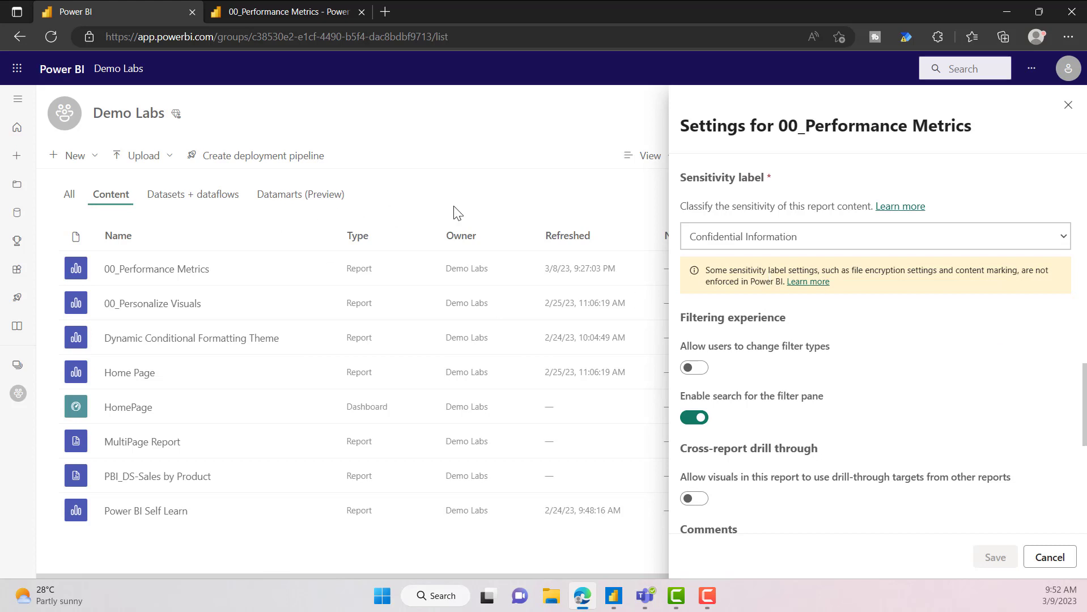
Review the Filtering experience settings and check the search box in the expanded Filters pane on the report's Overview page.
scroll(846, 395, "down", 1)
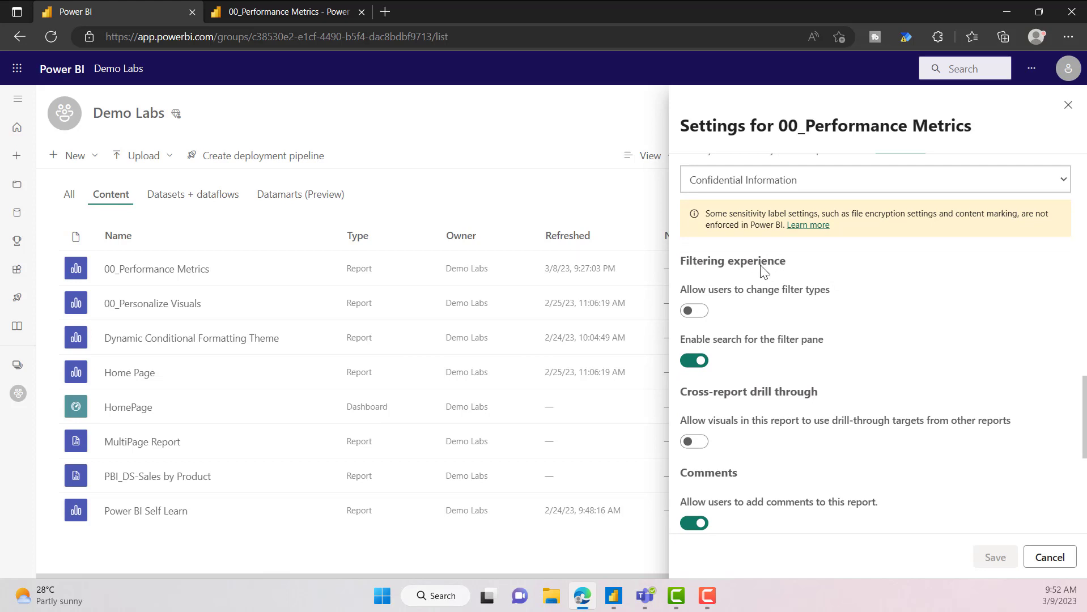
left_click(275, 9)
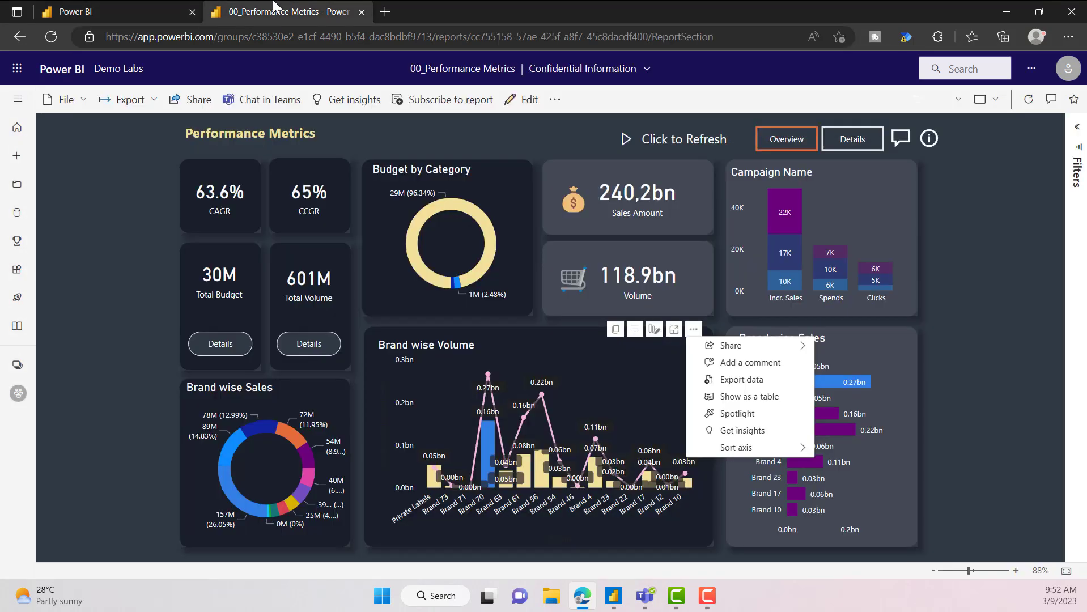
left_click(1079, 136)
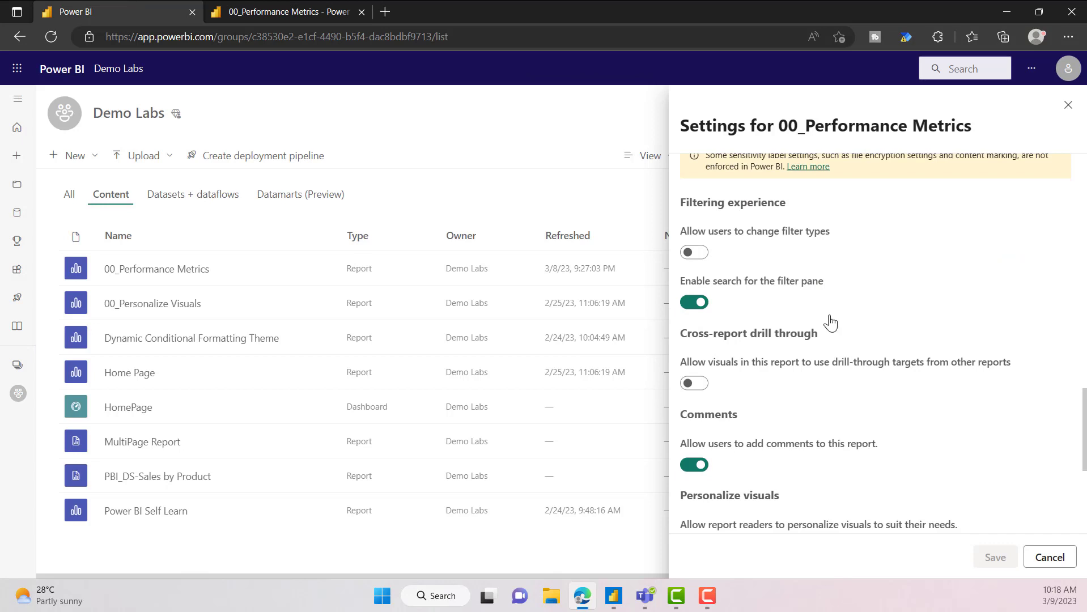
left_click(293, 12)
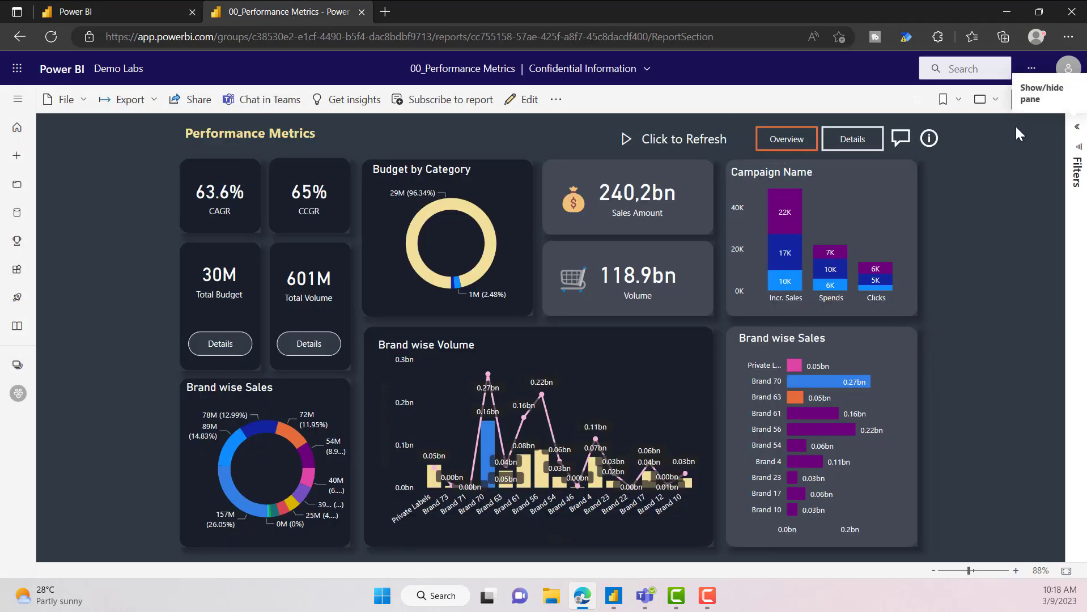
left_click(1077, 135)
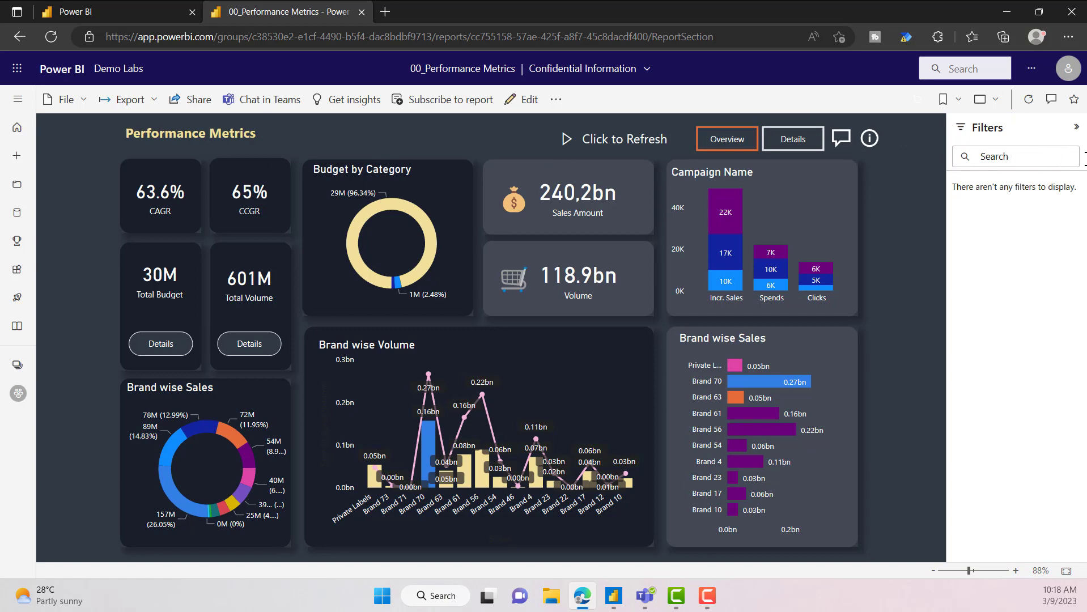
left_click(150, 15)
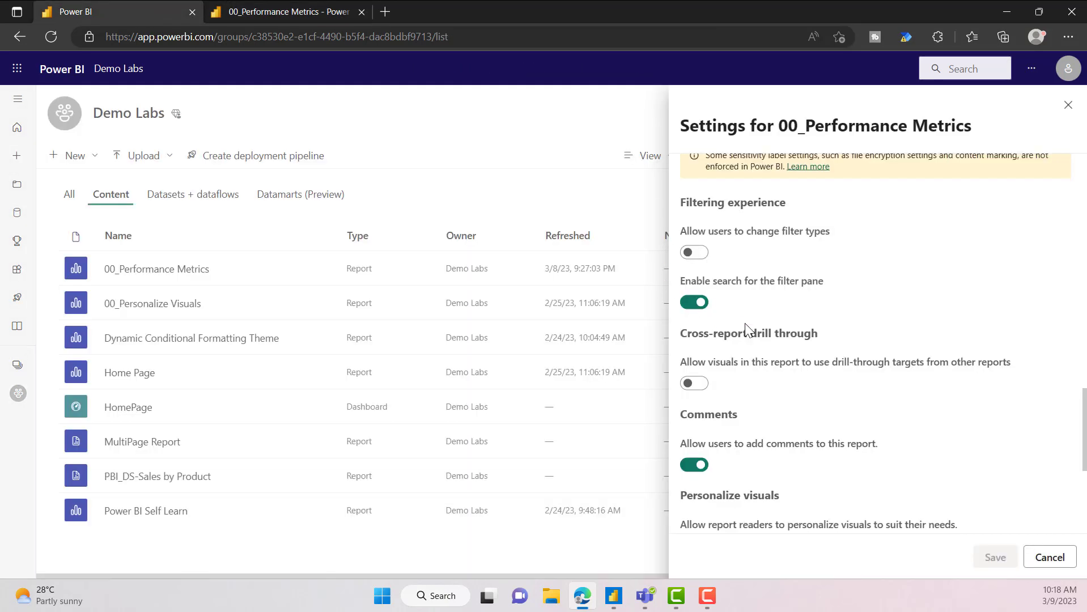
Turn off search for the filter pane in the 00_Performance Metrics settings, save, and reload the opened report.
left_click(695, 303)
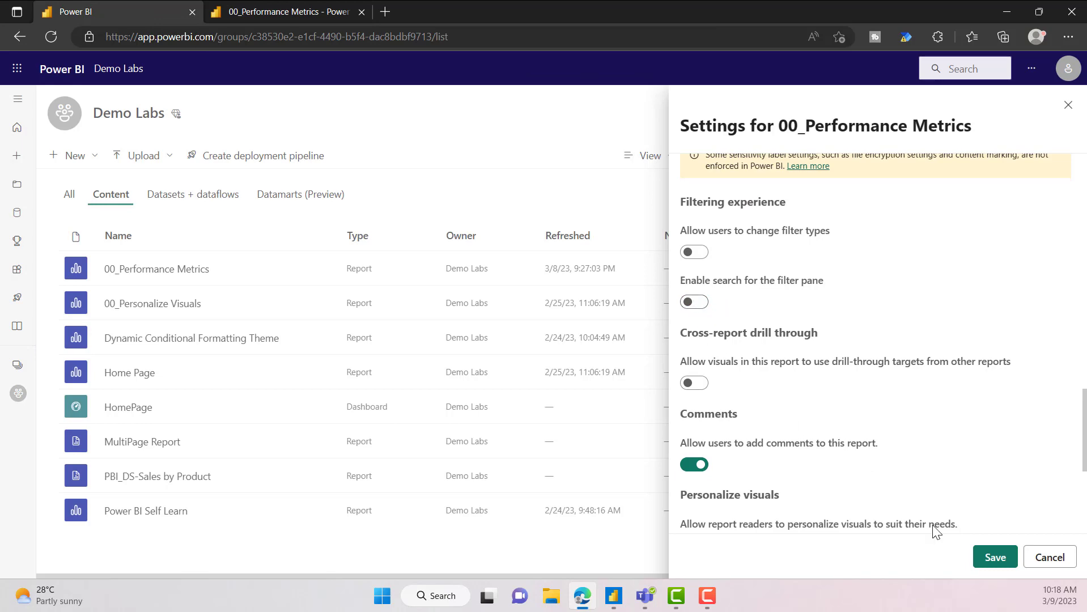
left_click(994, 558)
left_click(266, 12)
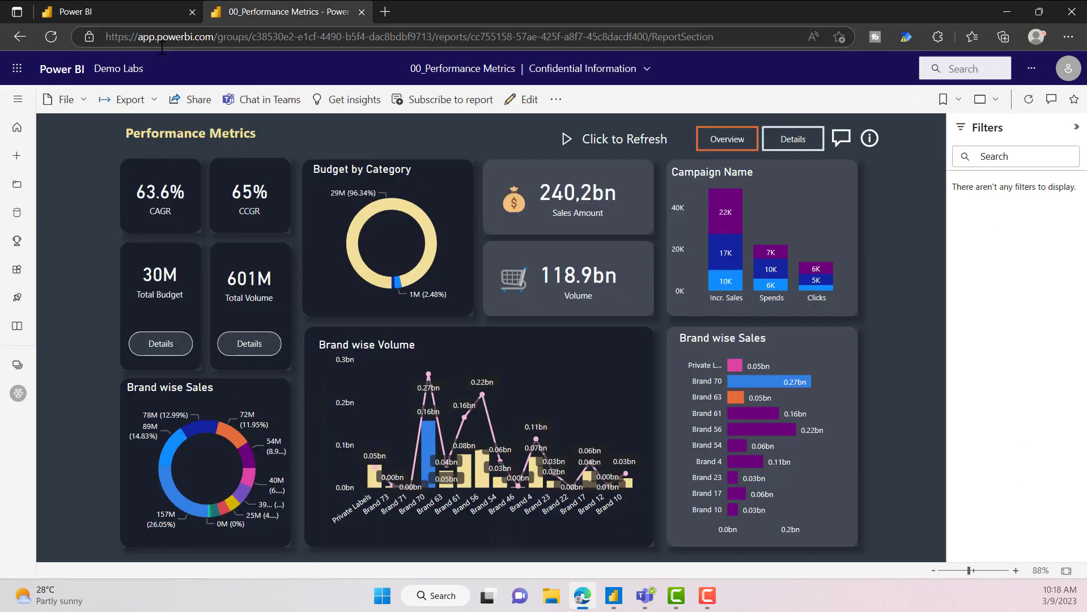
left_click(51, 37)
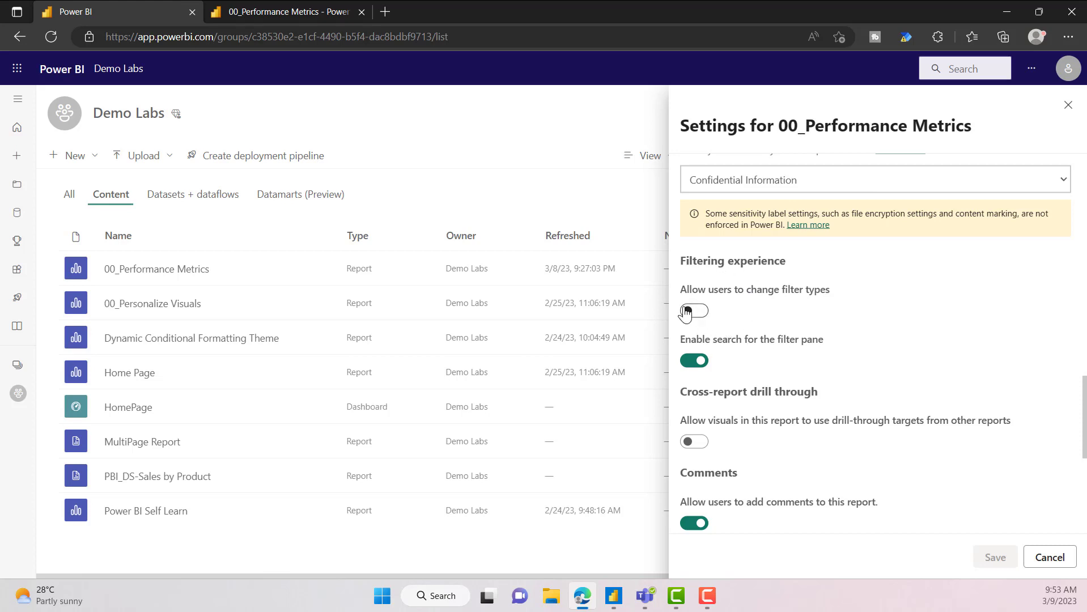
Examine the Brand filter card of the Brand wise Volume visual in the report's Filters pane.
left_click(263, 7)
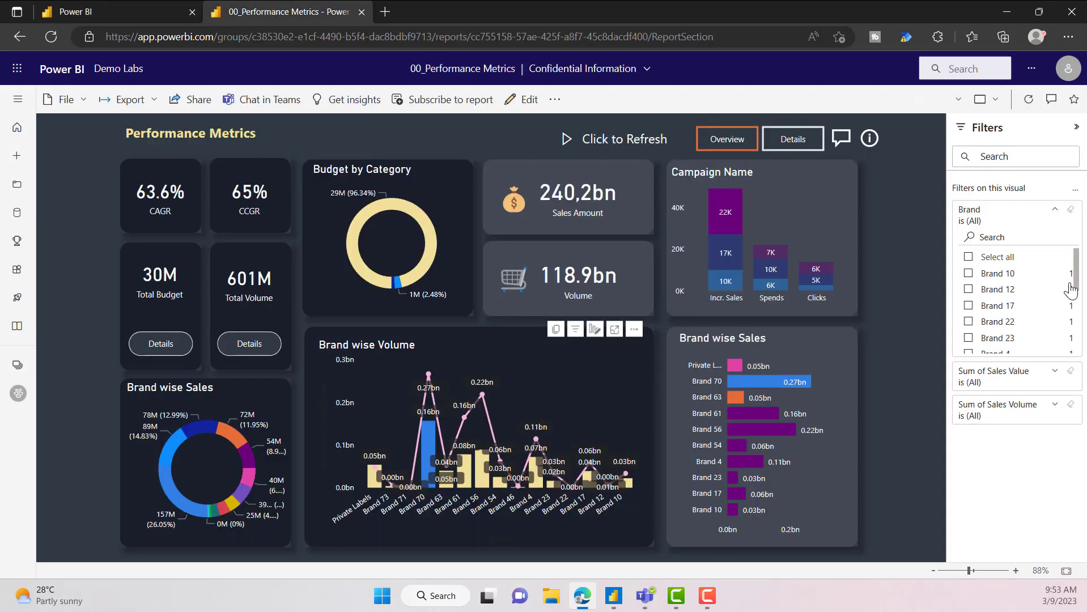
left_click(983, 214)
left_click(983, 213)
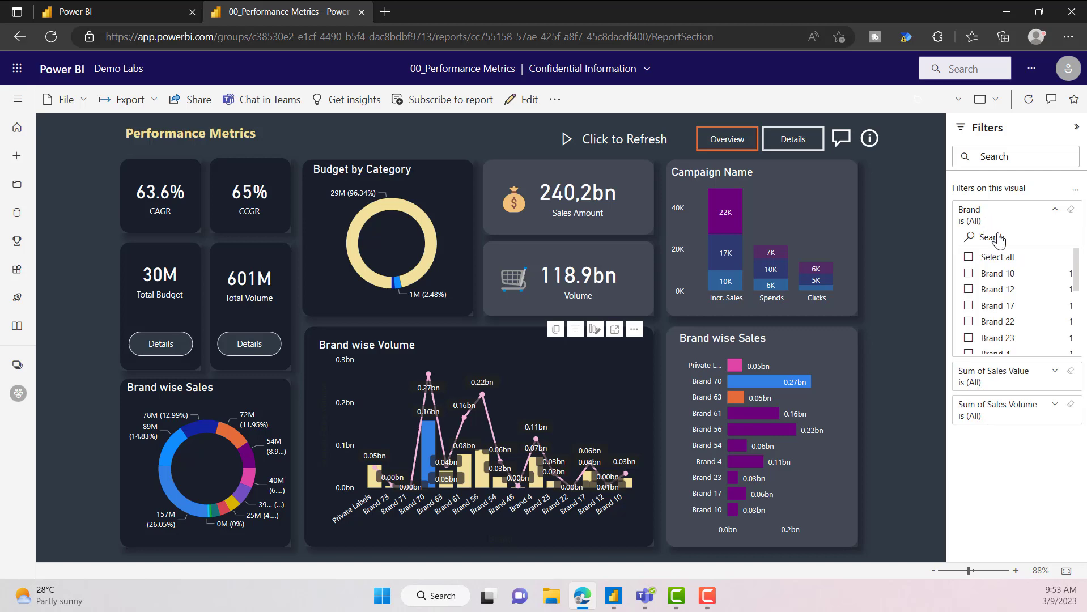
Switch to Power BI Desktop, examine the filter types offered for the Campaign Name filter of the Campaign Name chart, and return to the browser.
left_click(614, 596)
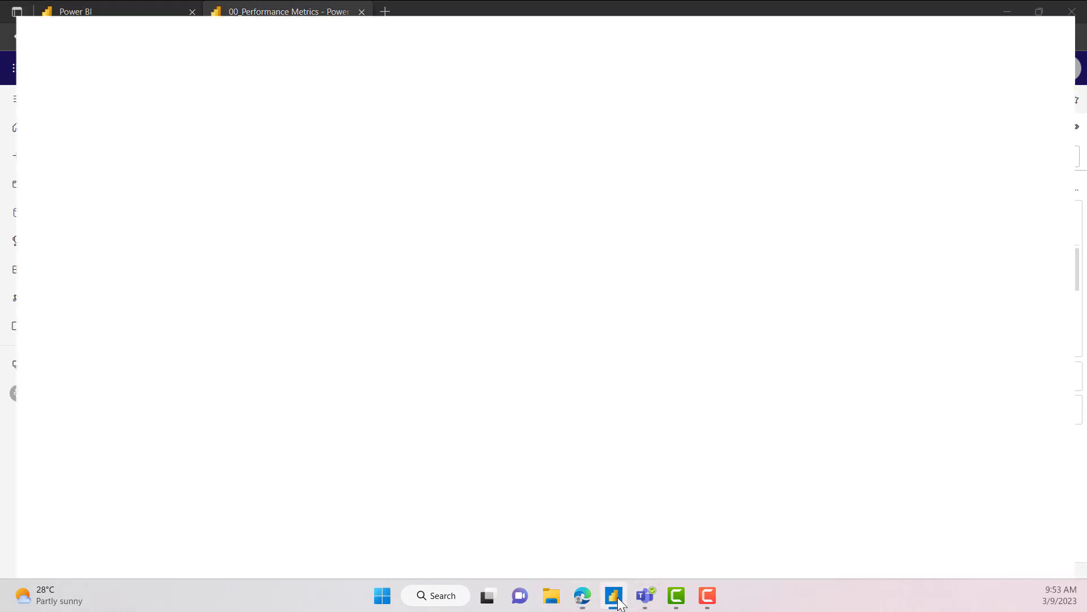
left_click(813, 147)
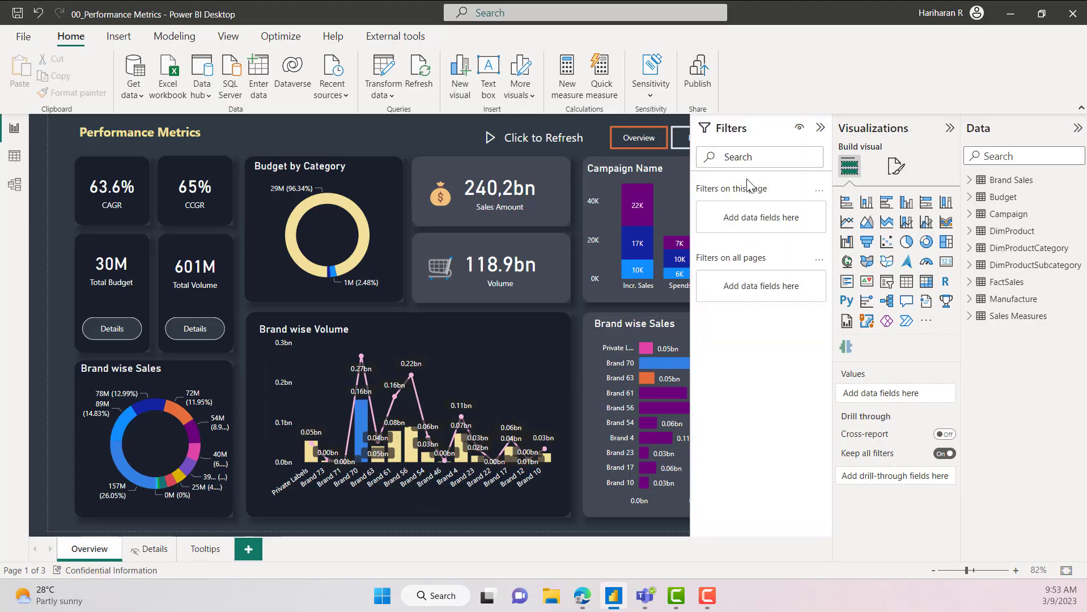
left_click(626, 175)
left_click(733, 219)
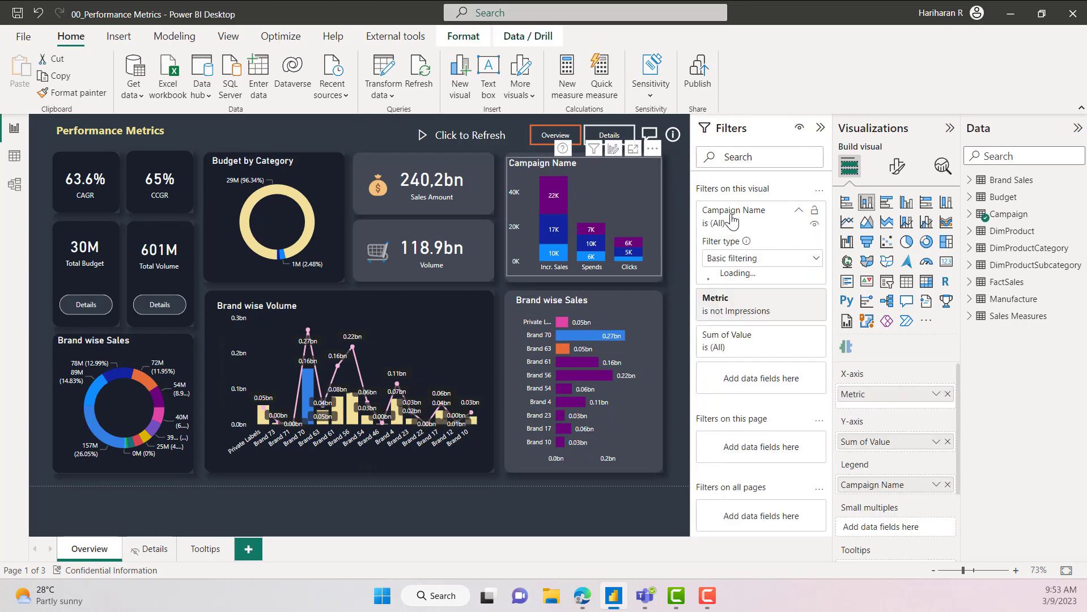
left_click(735, 260)
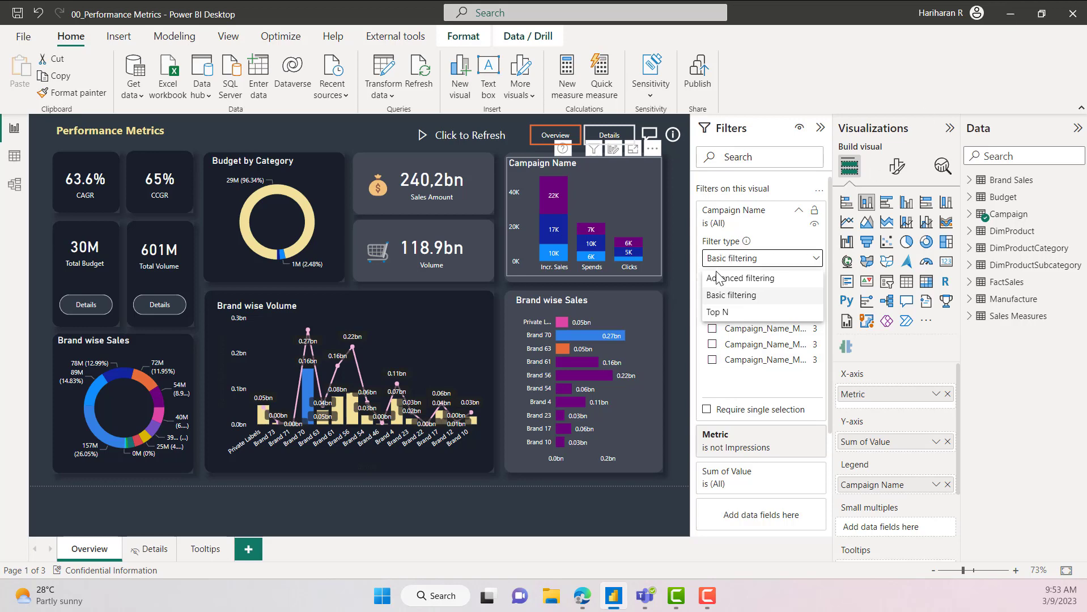
left_click(1015, 16)
left_click(1015, 16)
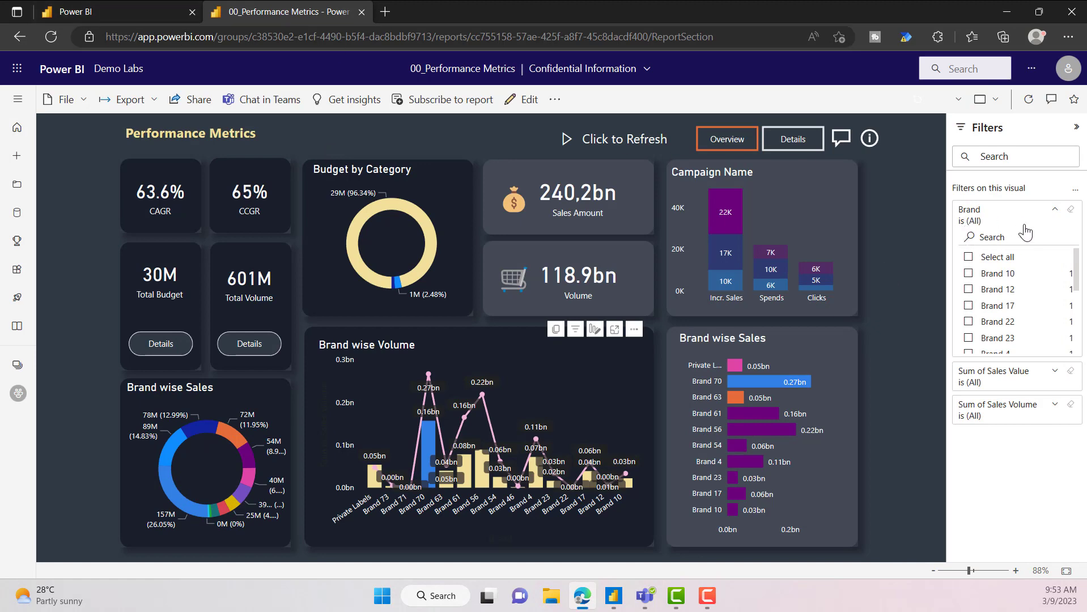
Allow users to change filter types in the 00_Performance Metrics settings, save, and reload the opened report.
left_click(88, 10)
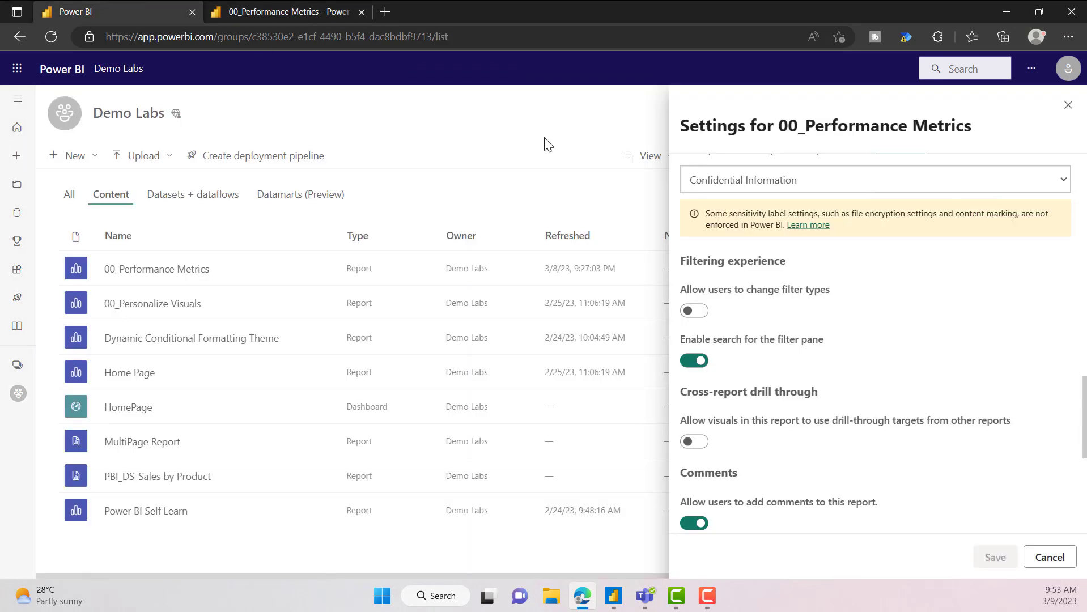
left_click(696, 311)
left_click(996, 569)
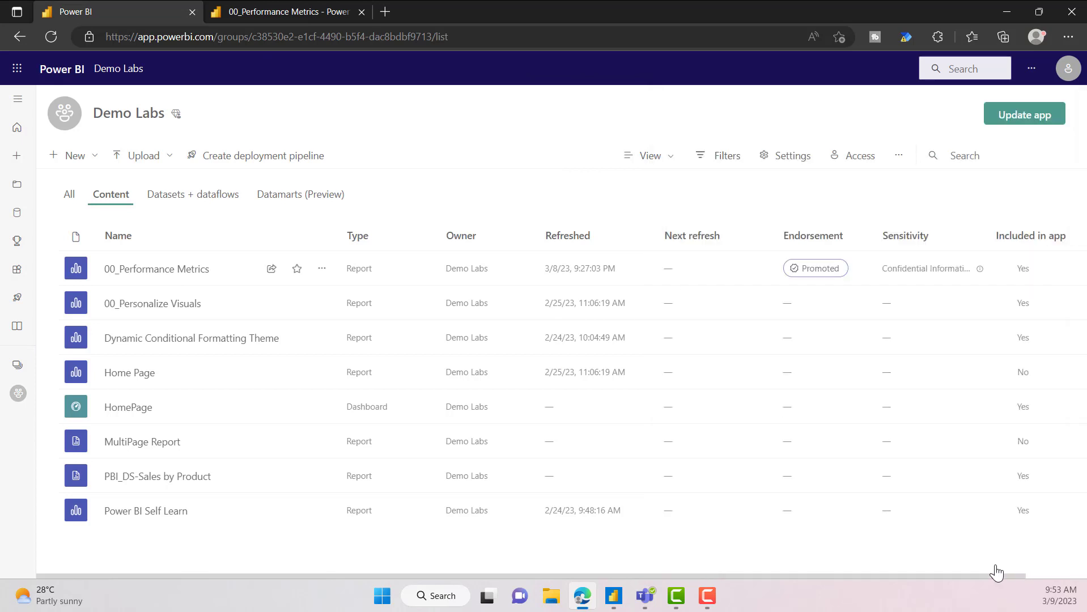
left_click(335, 12)
left_click(51, 36)
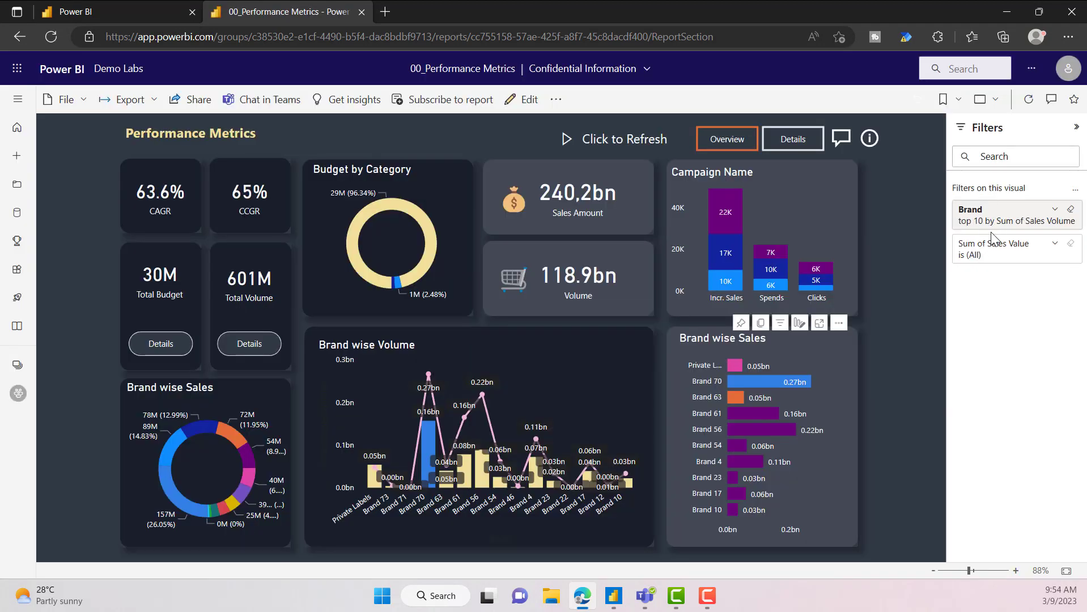
Expand the Brand filter of the Brand wise Sales bar chart and show its available filter types.
left_click(984, 221)
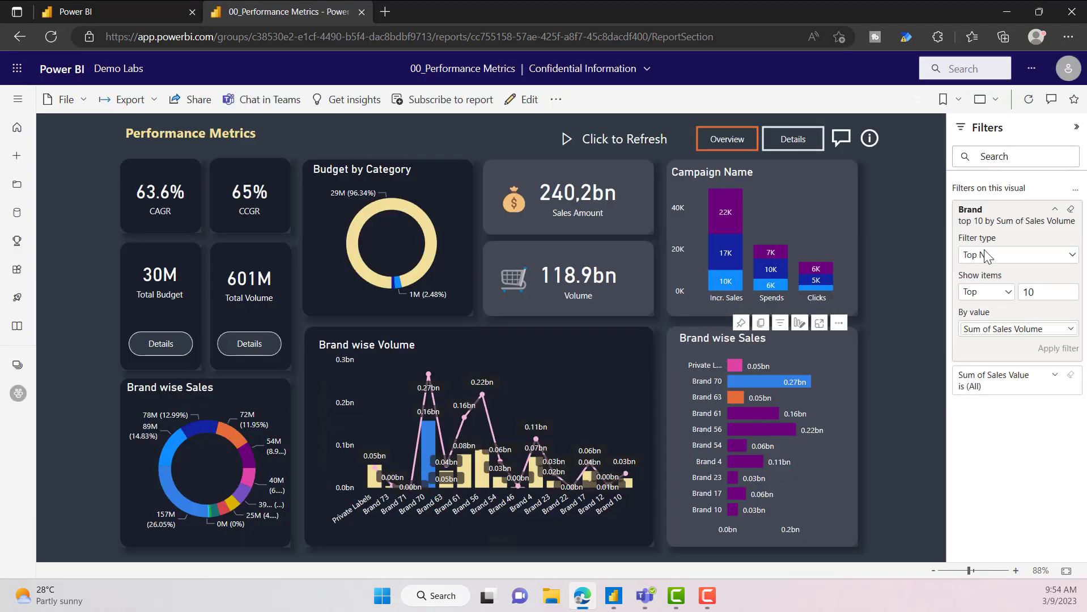
left_click(997, 256)
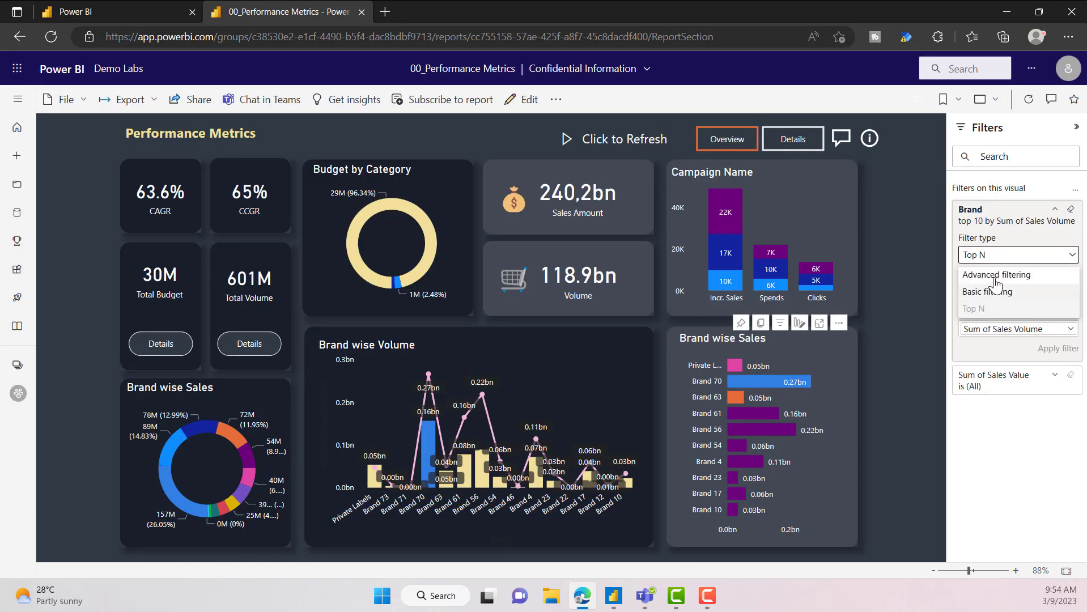
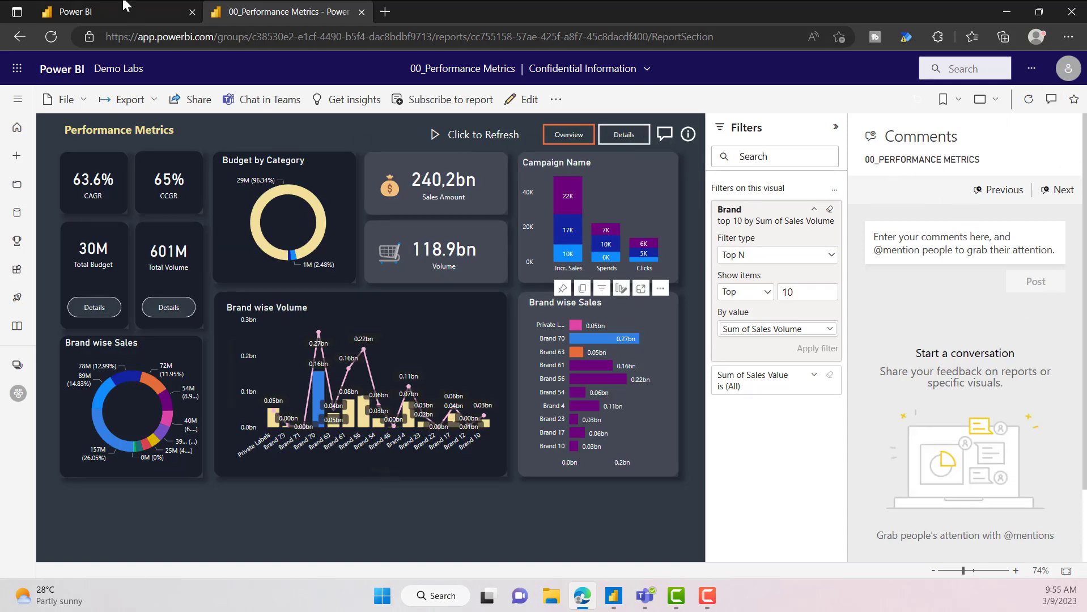
Review the Personalize visuals setting and open the personalization options of the Brand wise Volume visual in the report.
left_click(86, 10)
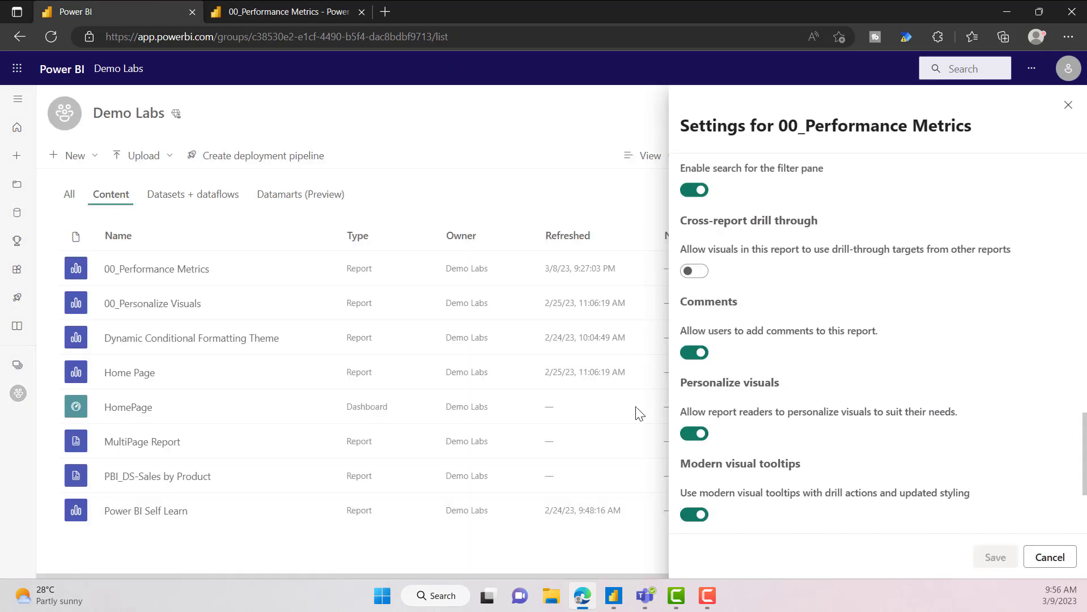
left_click(289, 12)
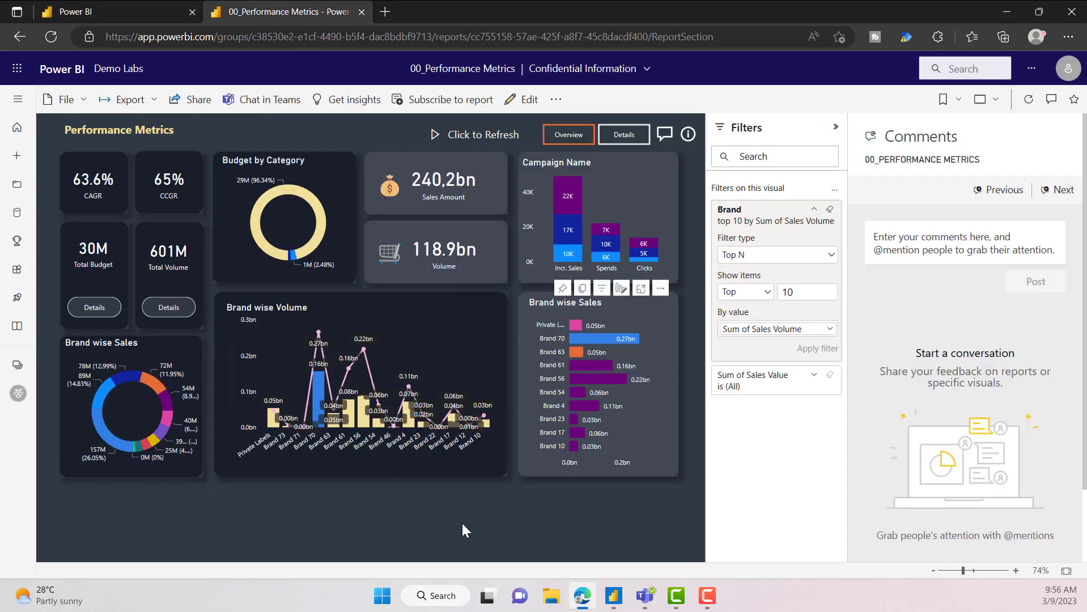
left_click(438, 328)
left_click(450, 296)
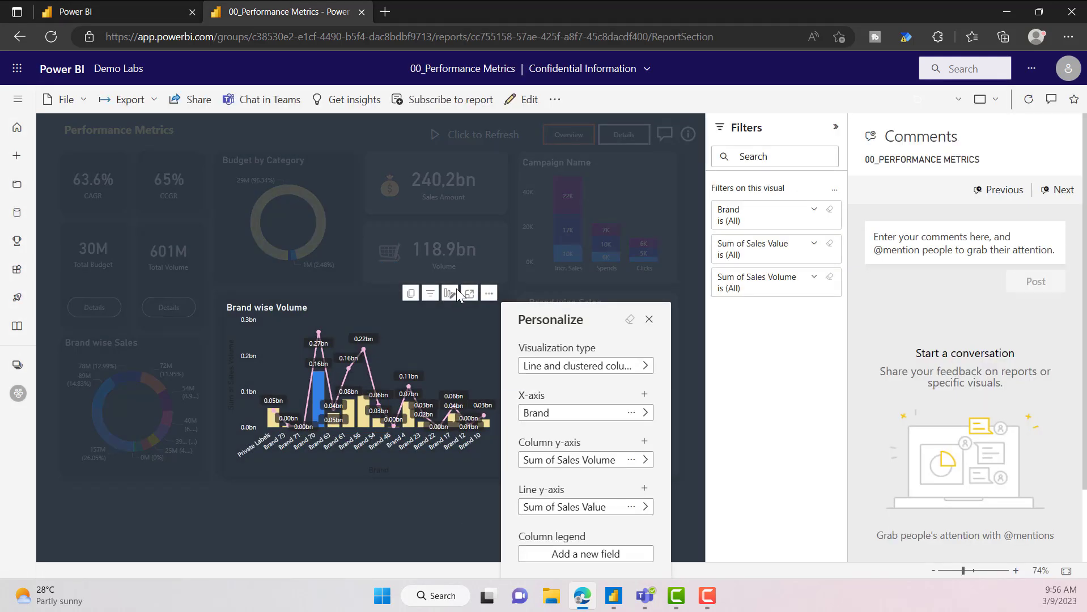
Review the Modern visual tooltips setting and close the personalization options of the Brand wise Volume visual.
left_click(143, 7)
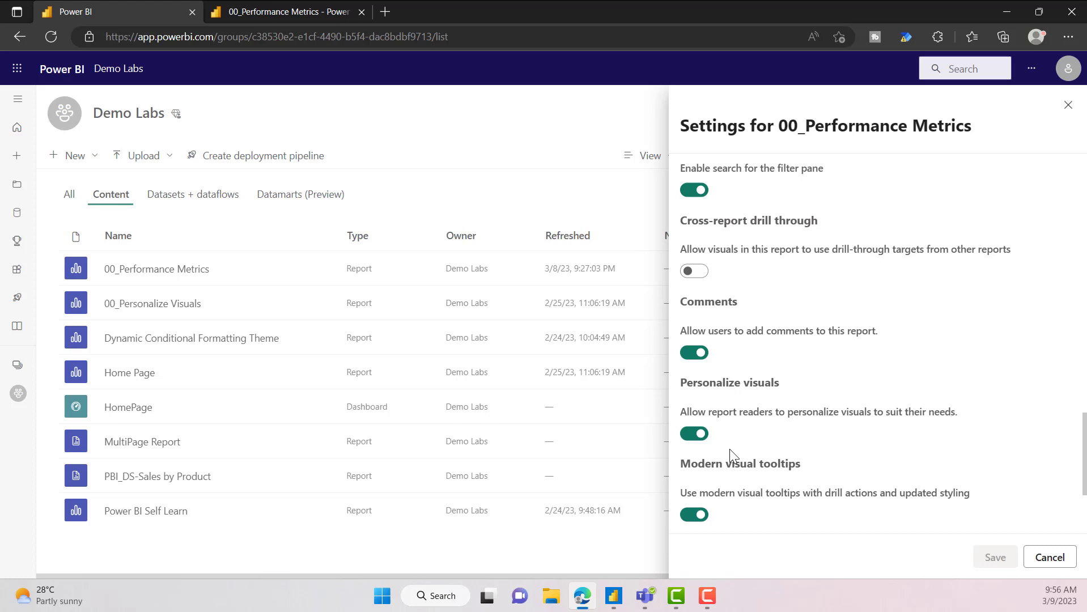
scroll(757, 394, "down", 3)
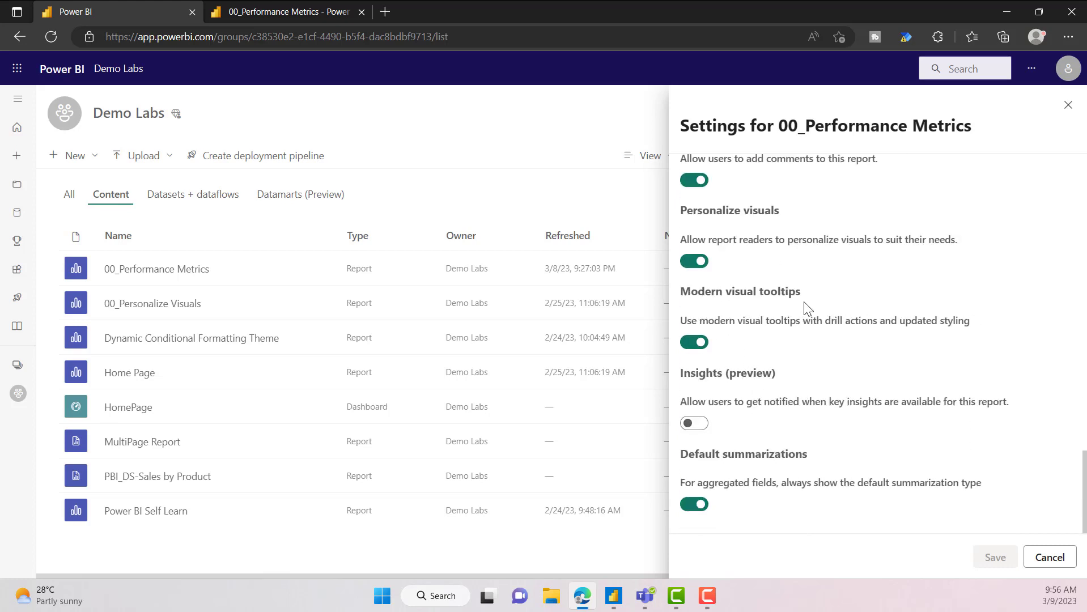
left_click(266, 10)
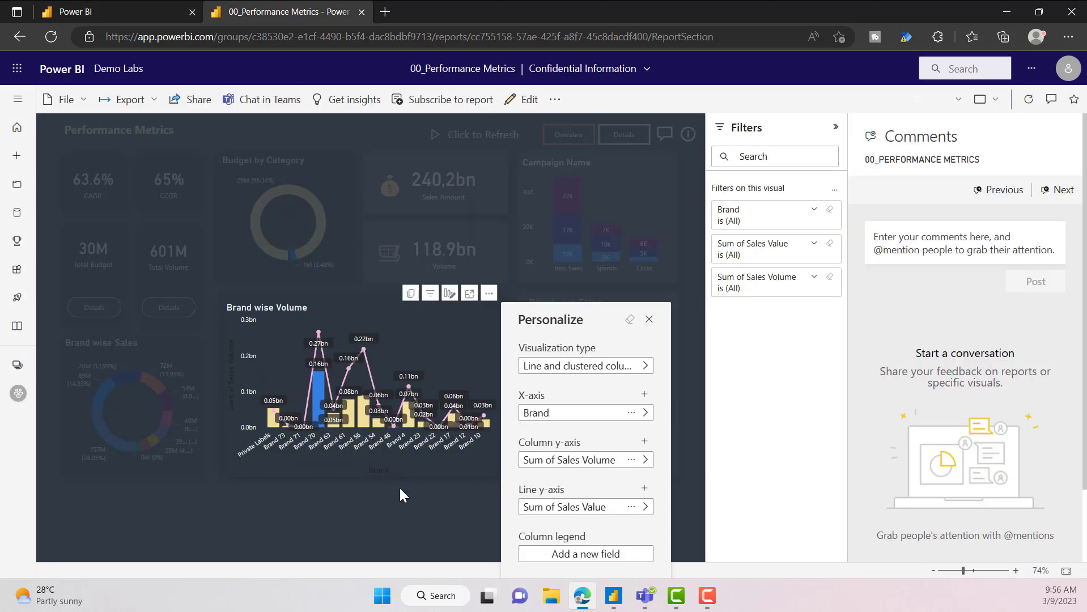
left_click(414, 529)
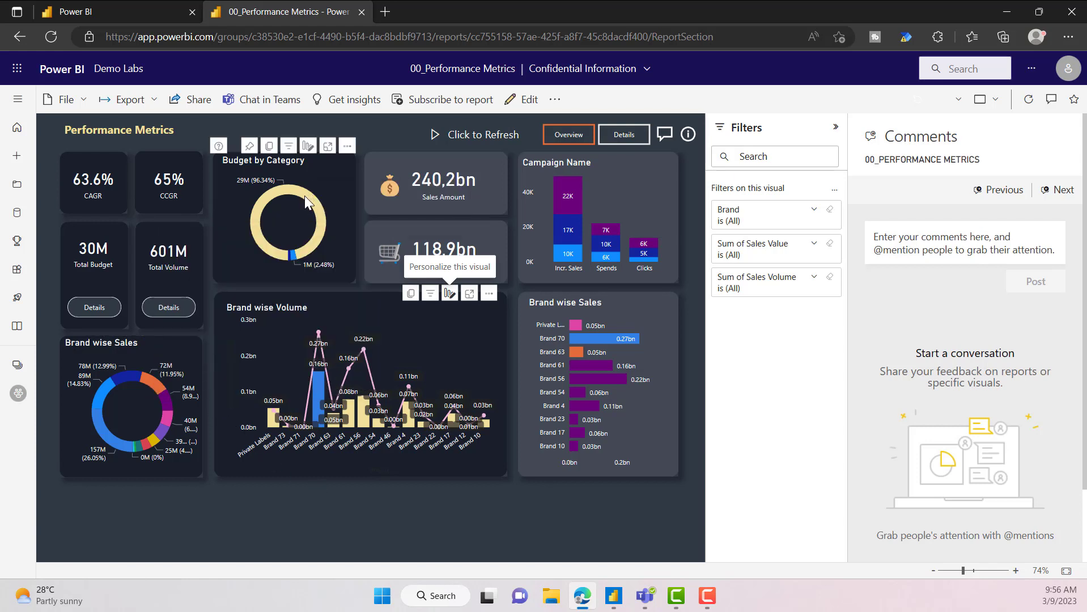
Show the drill-through targets available for the largest segment of the Budget by Category chart.
mouse_move(306, 198)
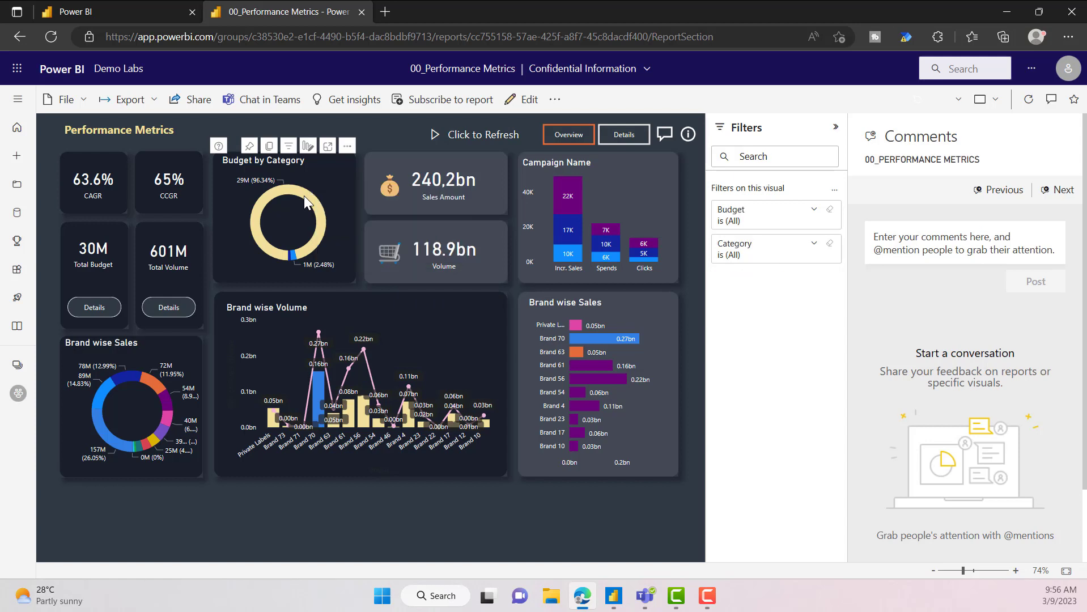
right_click(300, 192)
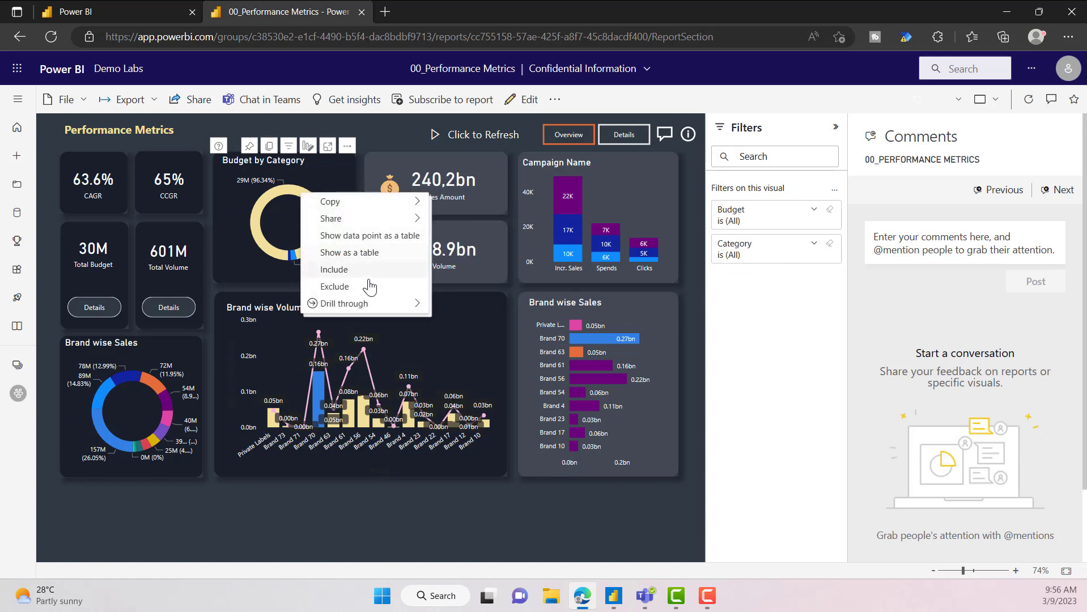
mouse_move(373, 309)
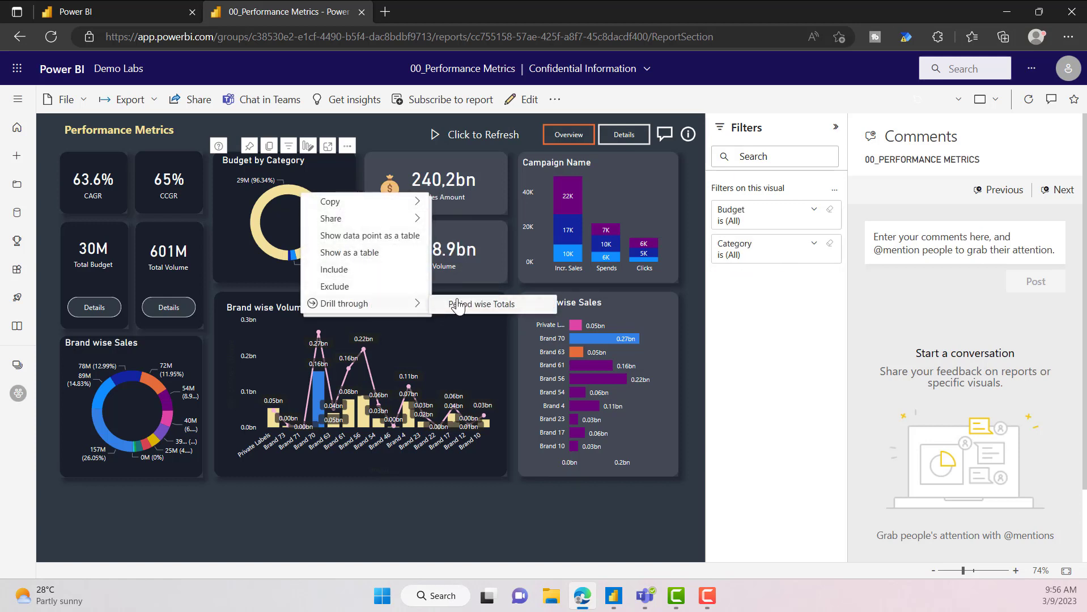
Review the Insights (preview) setting and get insights for the opened report.
key("ctrl+Tab")
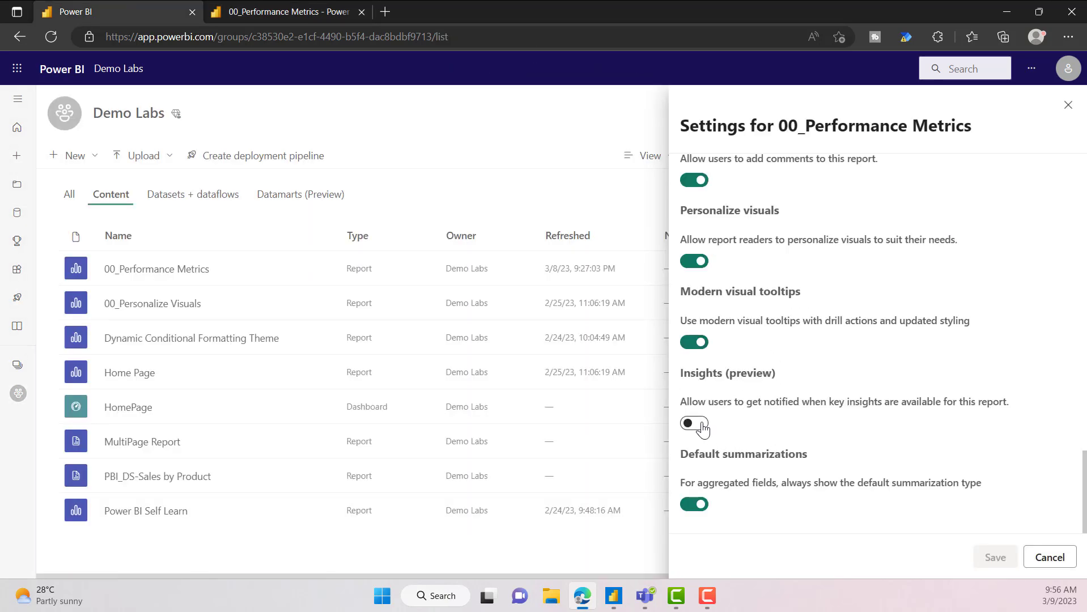
left_click(329, 11)
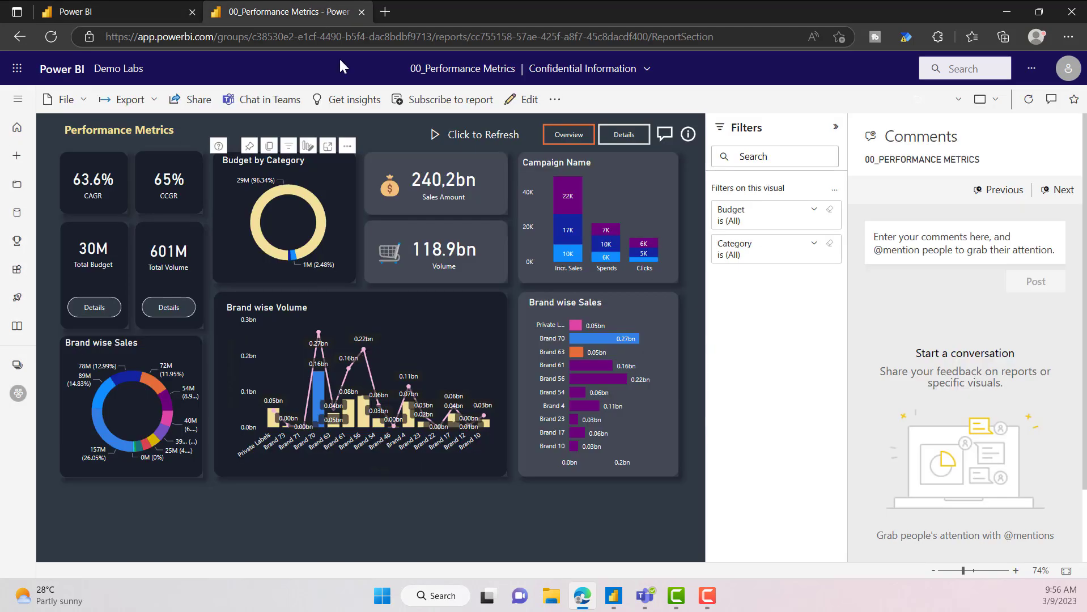
left_click(351, 100)
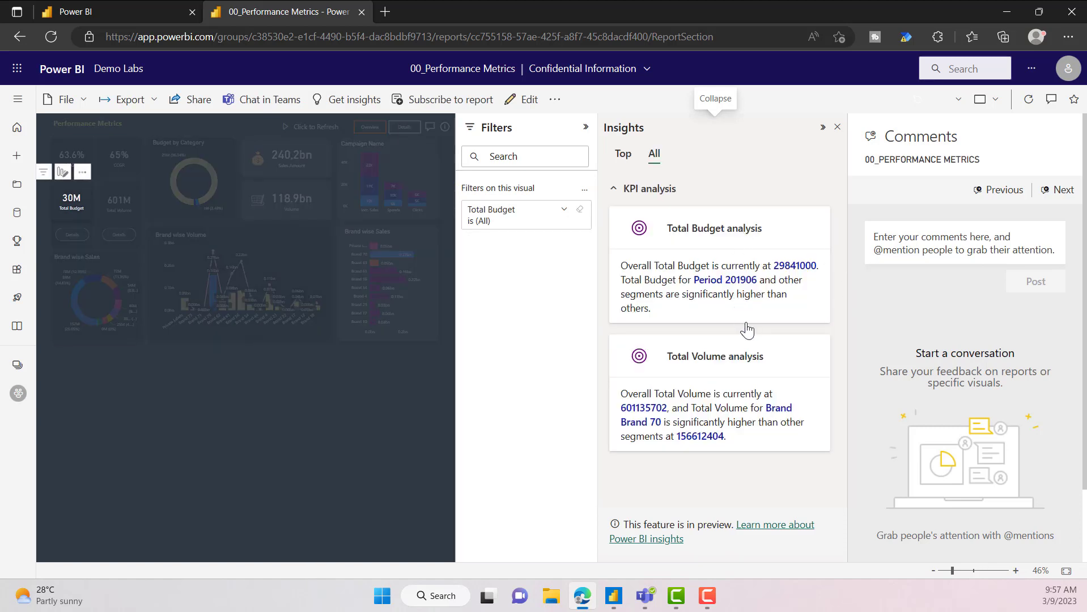
Turn off Default summarizations in the 00_Performance Metrics settings and save.
left_click(79, 8)
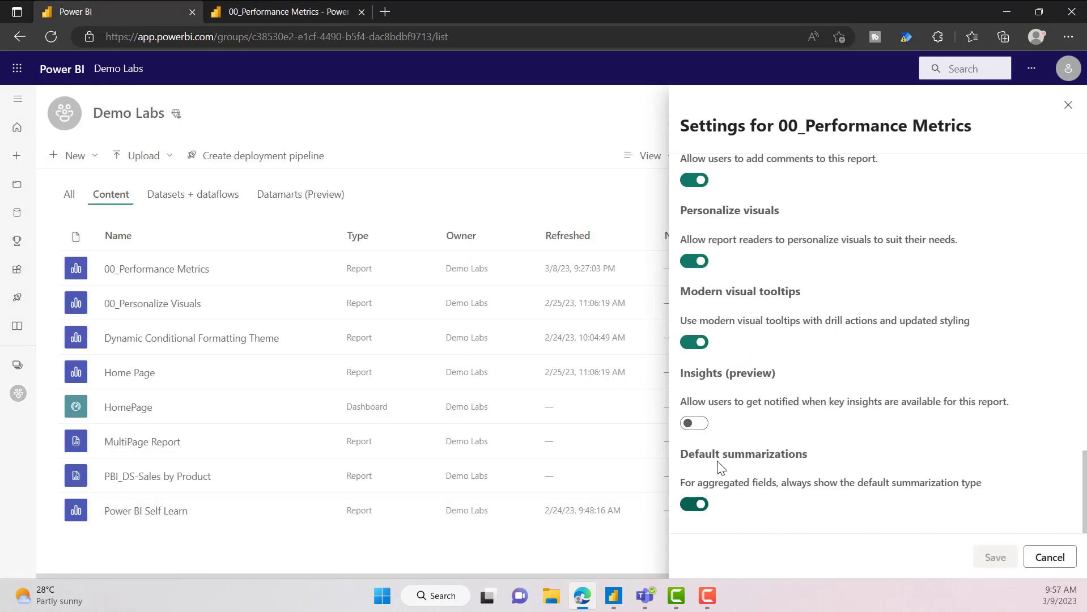
left_click_drag(693, 454, 808, 457)
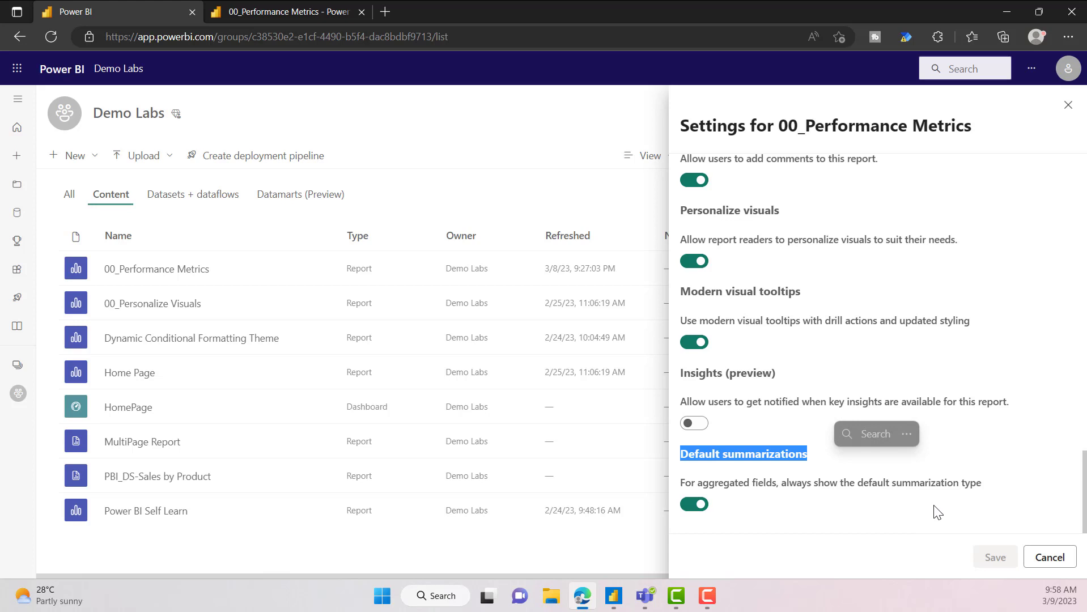
left_click(686, 508)
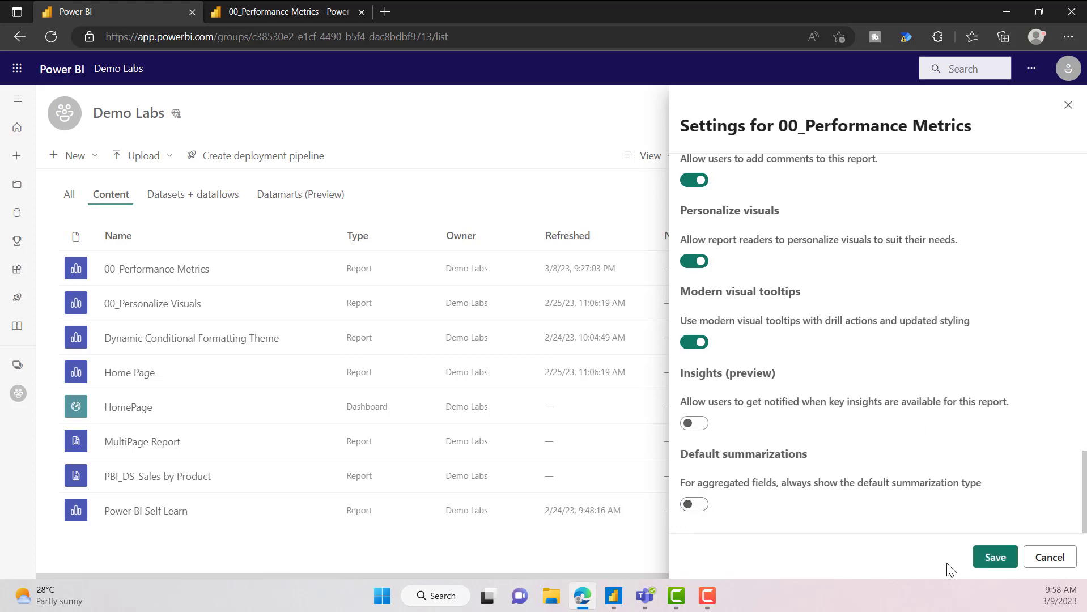
left_click(997, 558)
Reload the report in editing mode, show the Period wise Totals page, and expand the Budget table's fields.
left_click(327, 11)
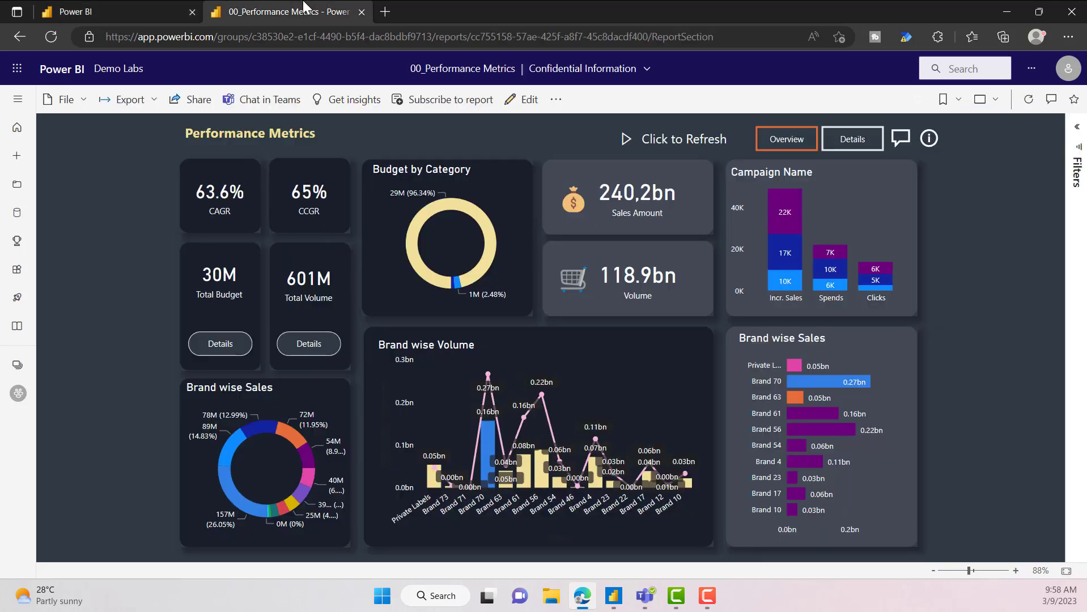
left_click(50, 37)
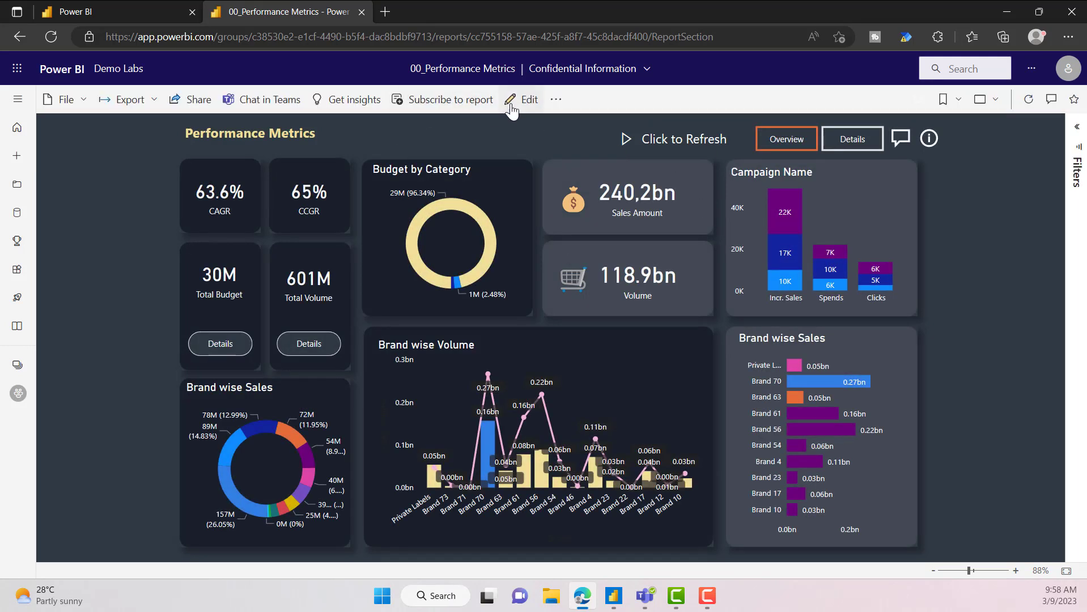
left_click(523, 100)
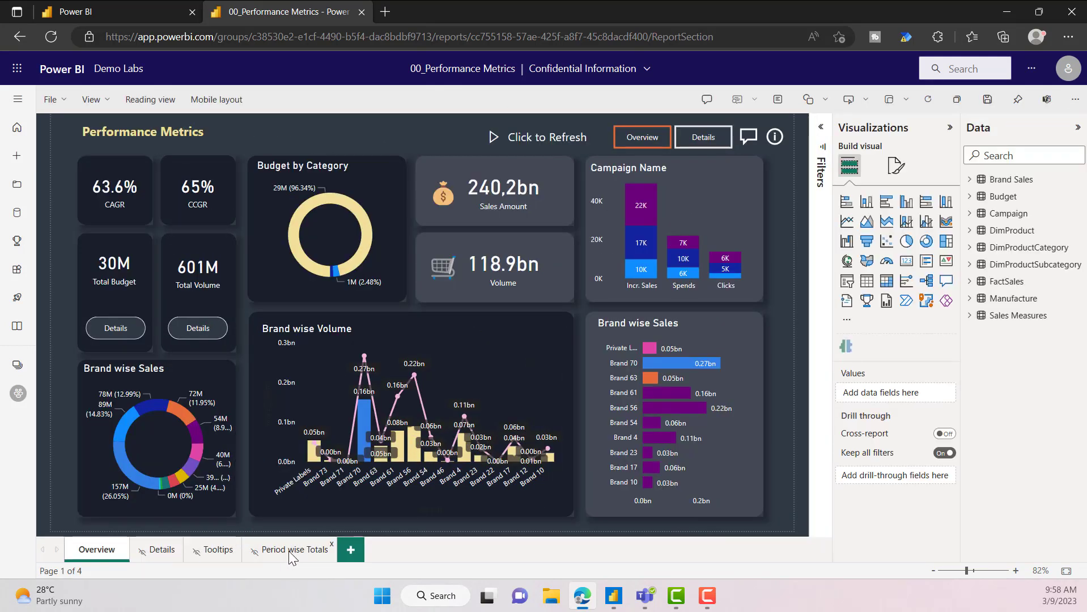
left_click(279, 552)
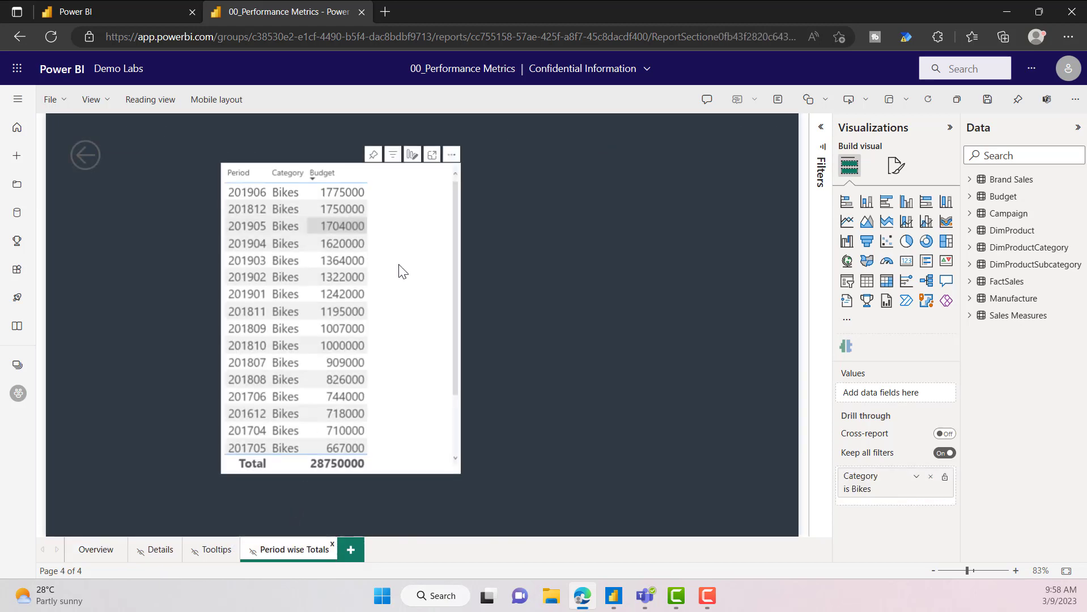
left_click(1003, 196)
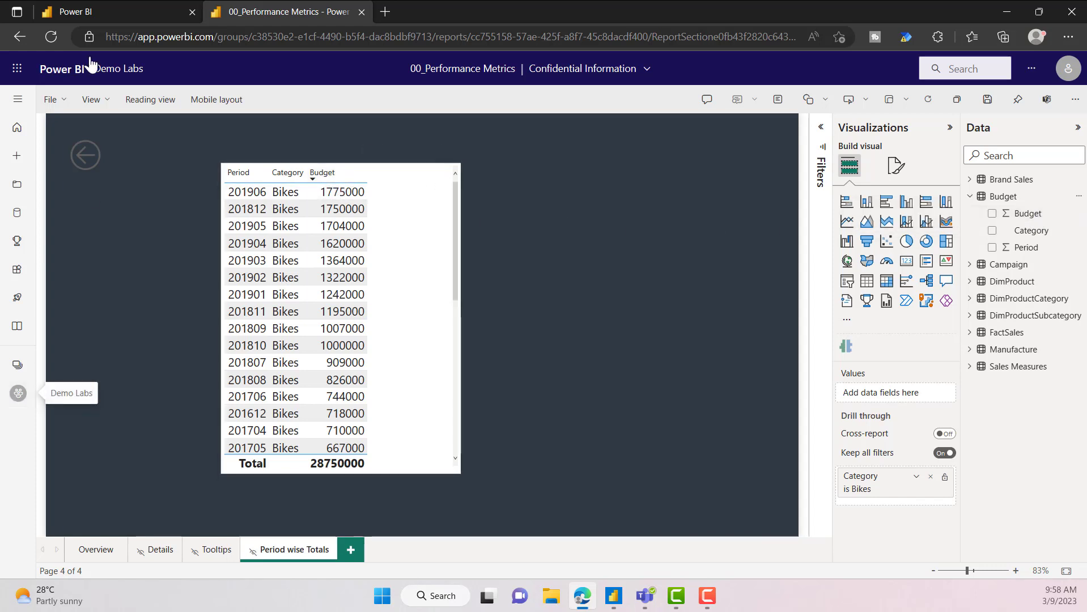
Turn on Default summarizations in the 00_Performance Metrics settings, save, and reload the opened report.
left_click(111, 69)
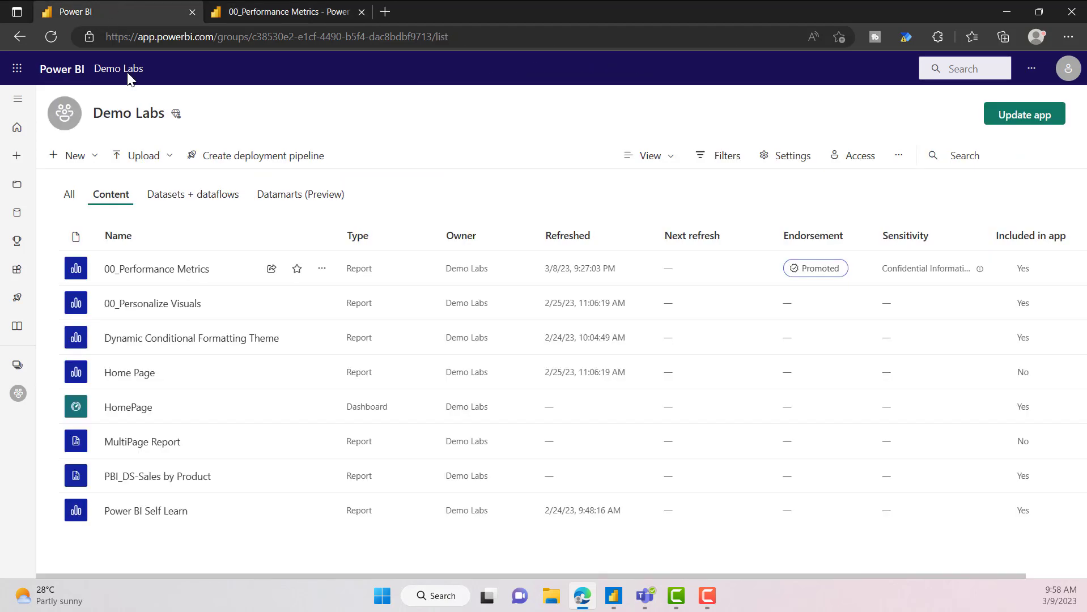
left_click(322, 268)
left_click(335, 400)
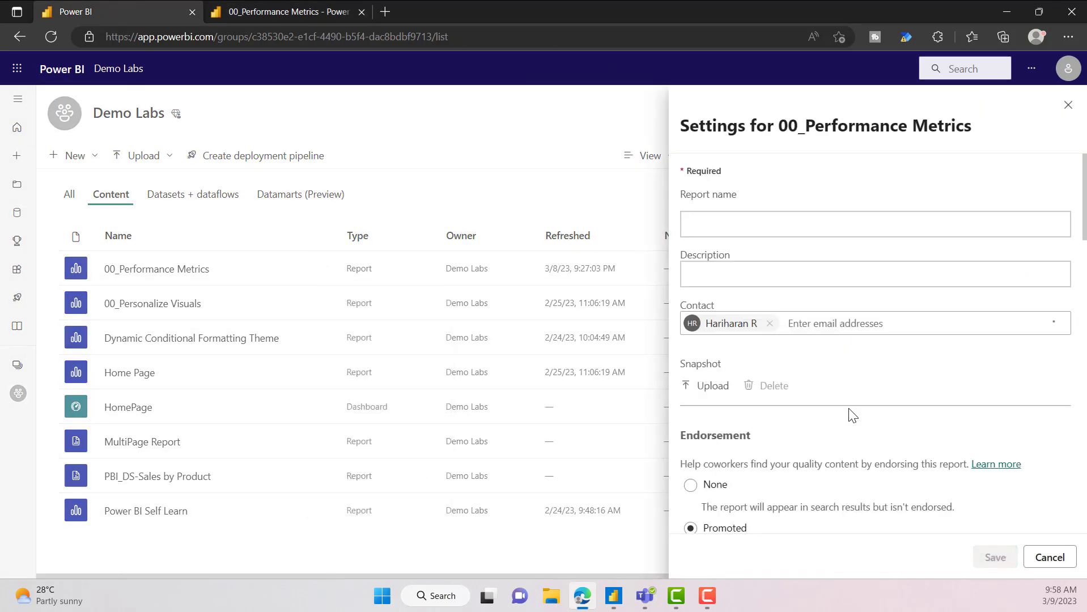
scroll(850, 419, "down", 15)
scroll(853, 433, "down", 1)
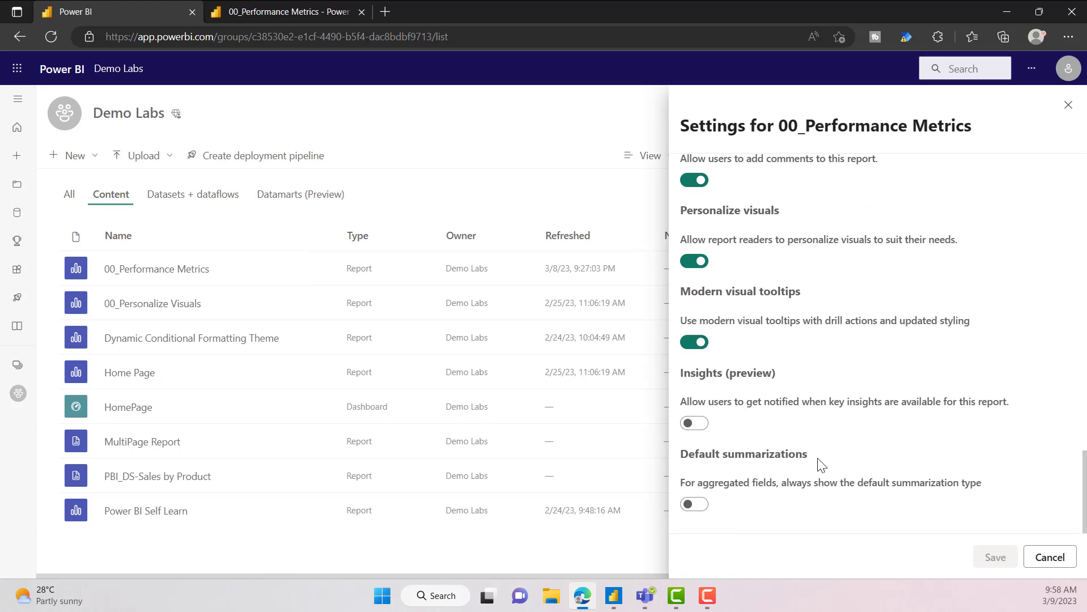
left_click(690, 506)
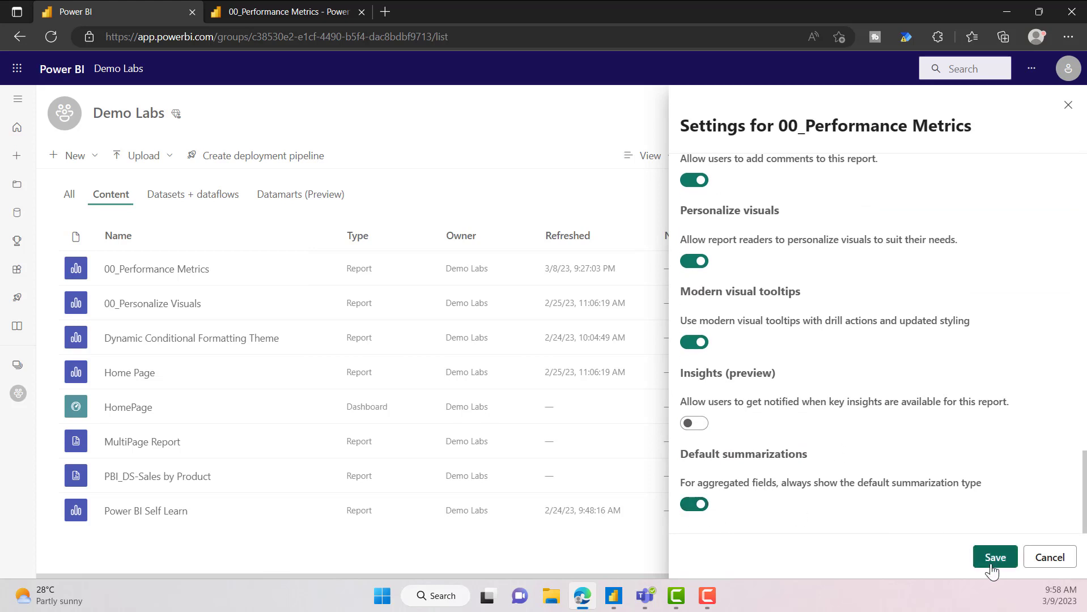
left_click(992, 564)
left_click(279, 10)
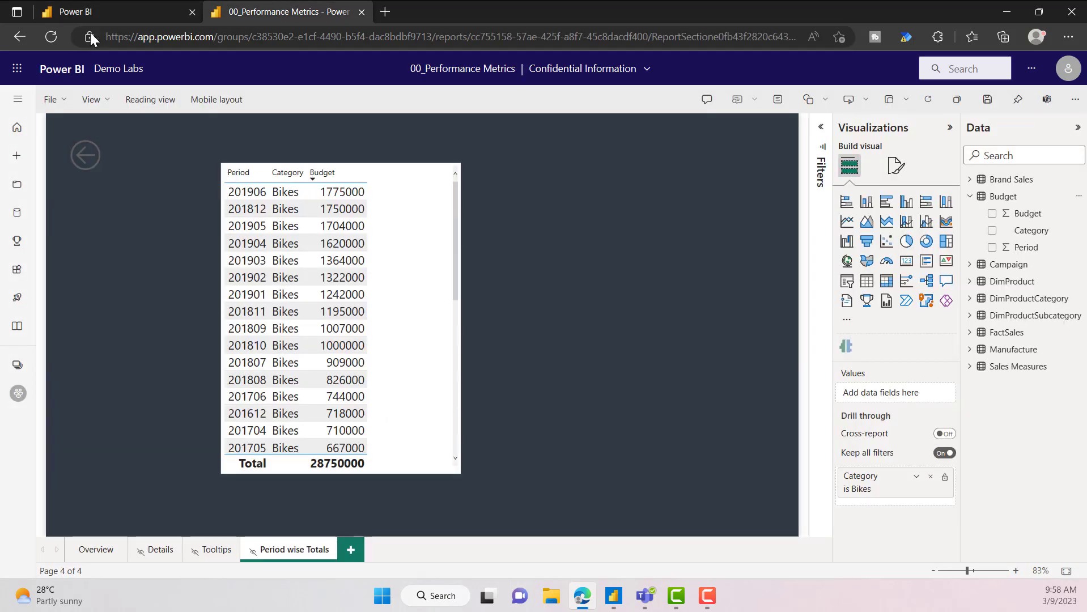
left_click(52, 43)
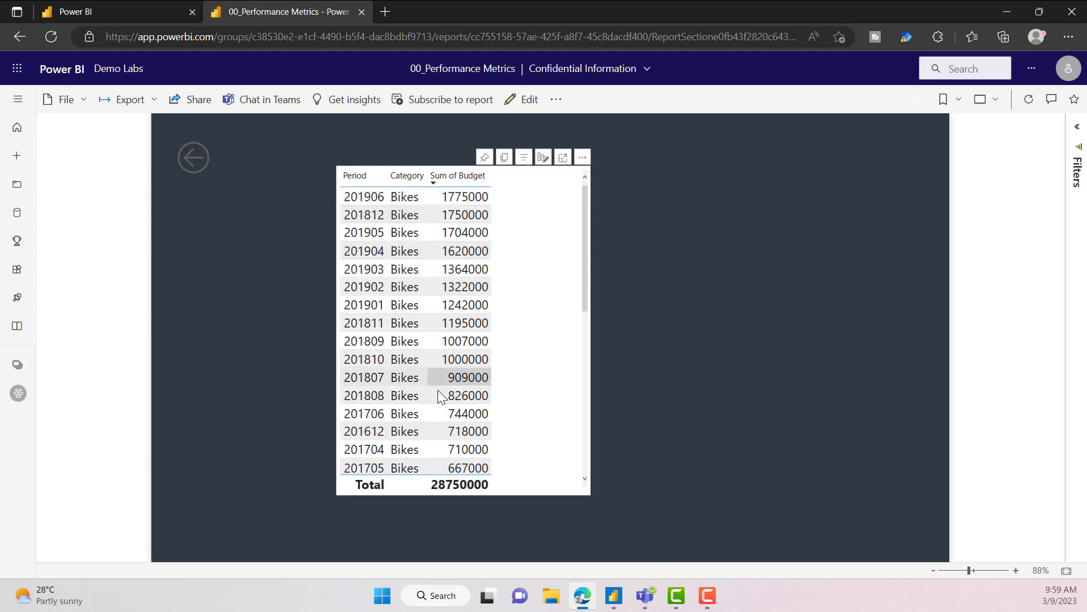
Review the Default summarizations and Cross-report drill through settings of 00_Performance Metrics, and check the report's drill-through options in Power BI Desktop.
left_click(102, 12)
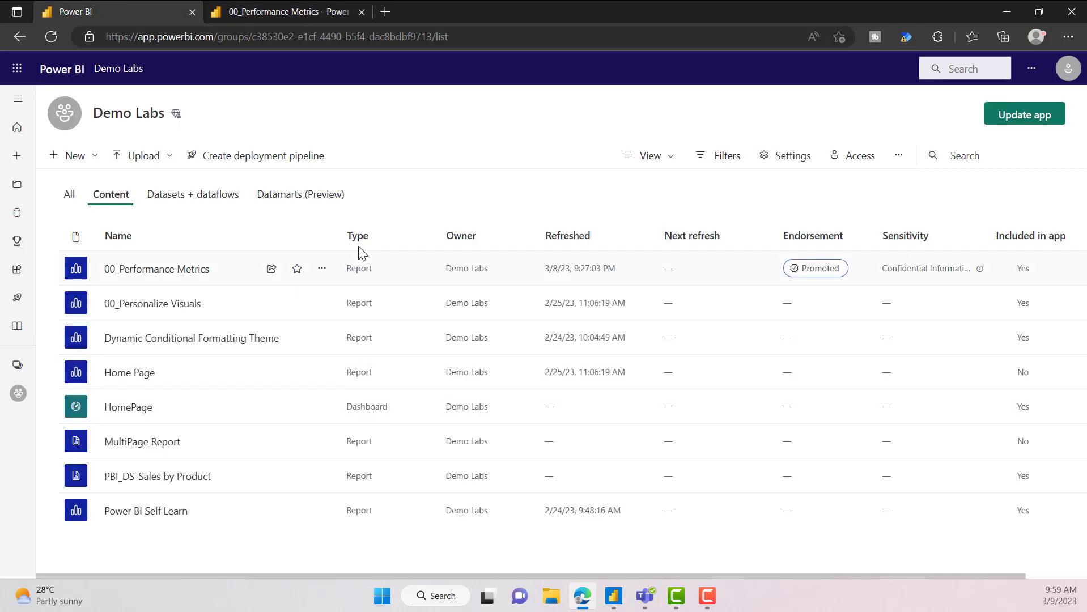
left_click(321, 268)
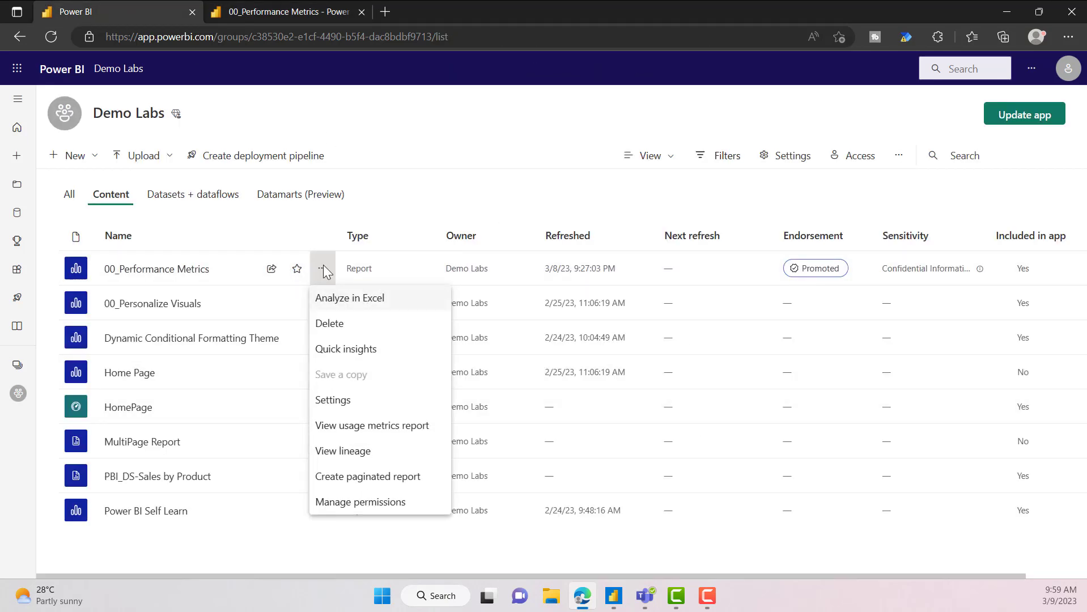
left_click(333, 400)
scroll(811, 447, "down", 10)
scroll(815, 454, "down", 3)
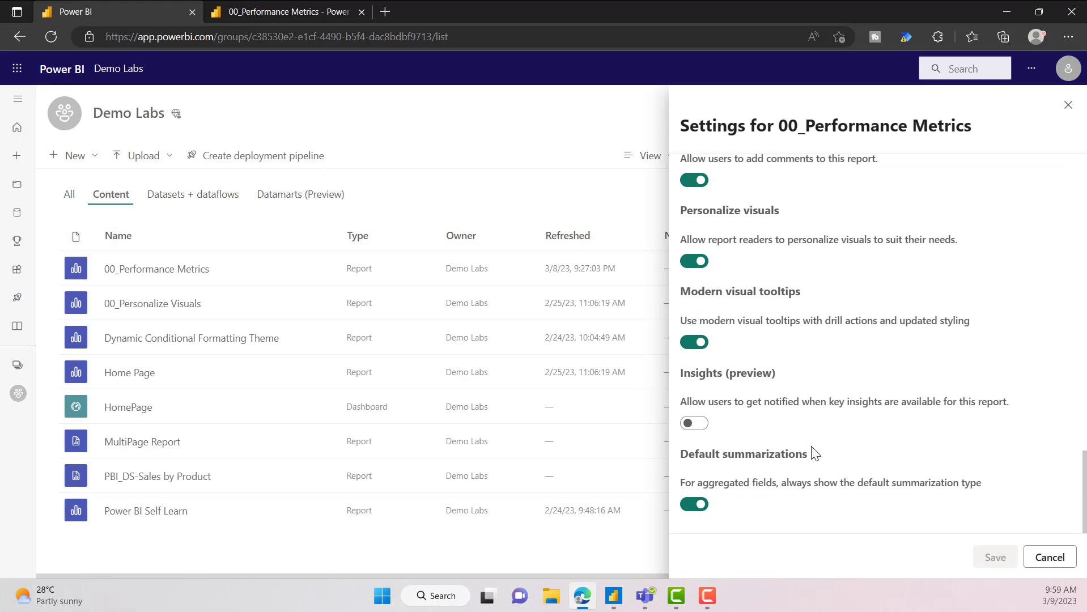
scroll(814, 454, "up", 13)
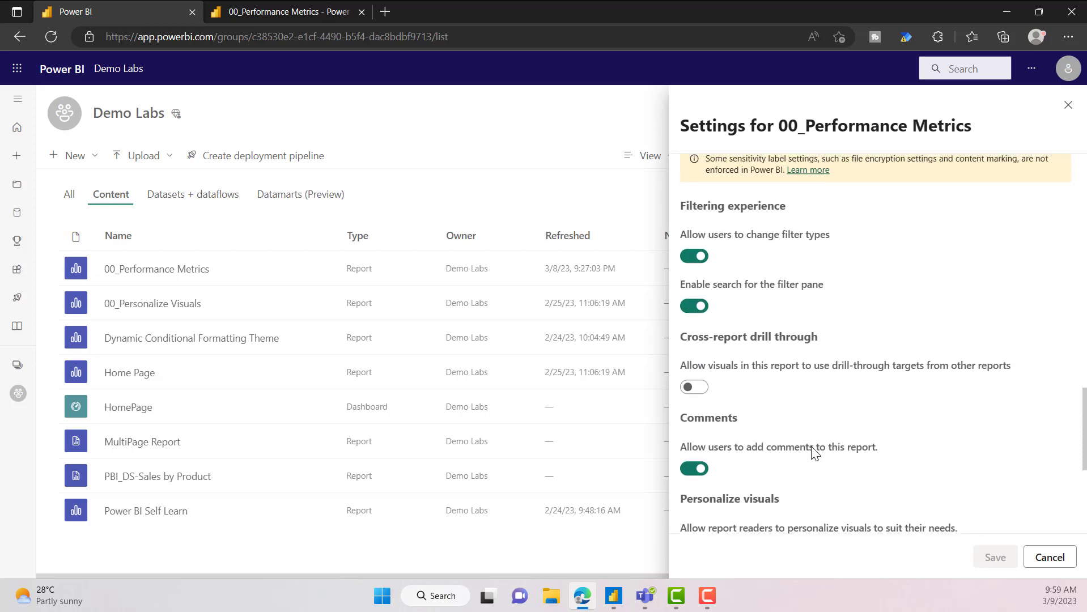
scroll(815, 454, "up", 6)
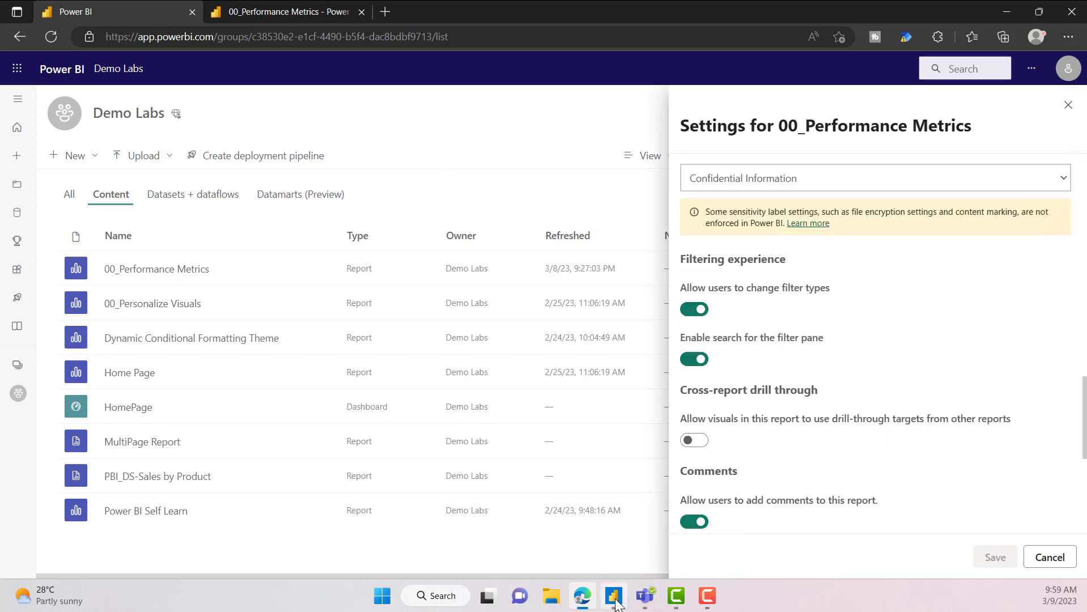
left_click(613, 595)
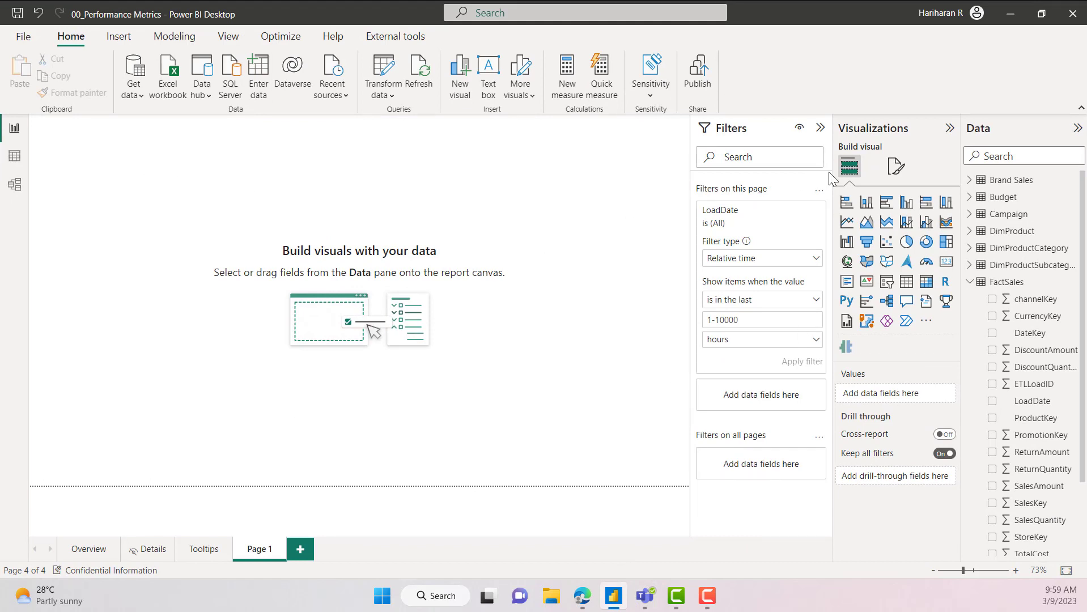
left_click(1012, 14)
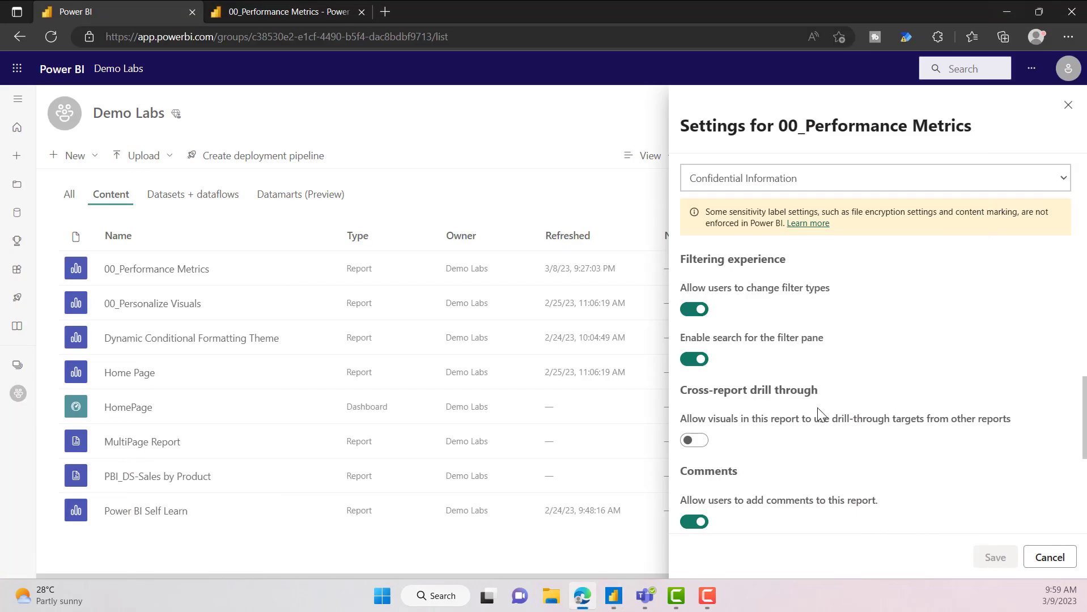